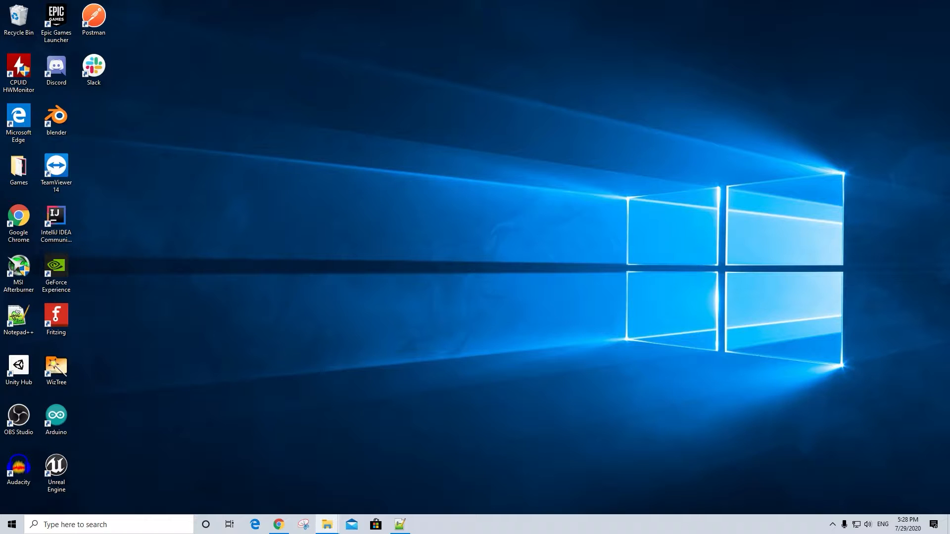
# - Open GameLiftTutorial.sln from the project folder window in Visual Studio 2019
pyautogui.moveTo(949, 57); pyautogui.dragTo(235, 173)
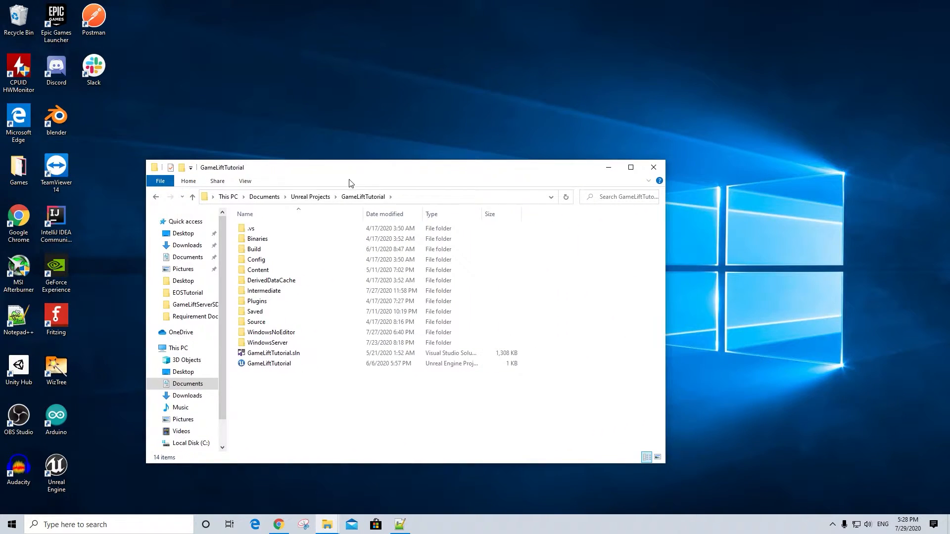
pyautogui.doubleClick(303, 351)
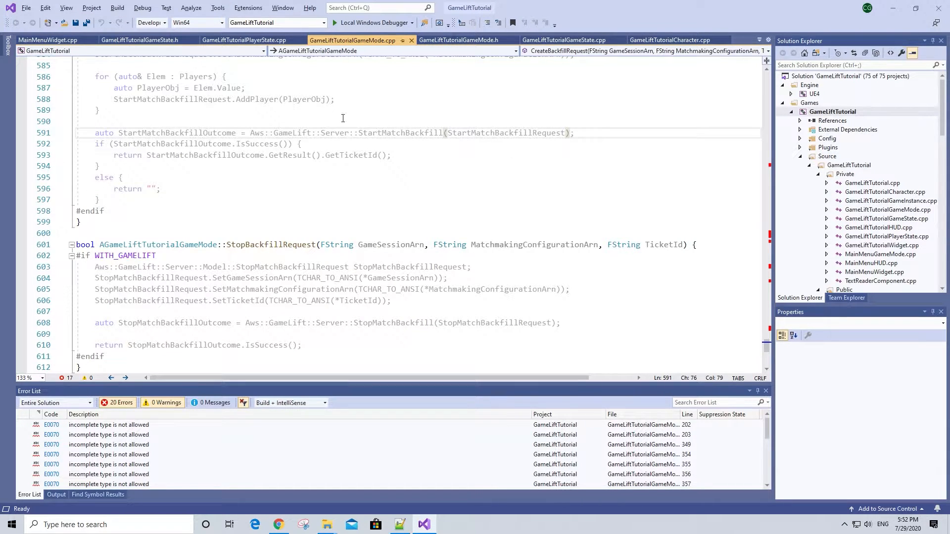
# - Build the GameLiftTutorial project in the Development Editor configuration, then bring the project folder window forward
pyautogui.click(155, 23)
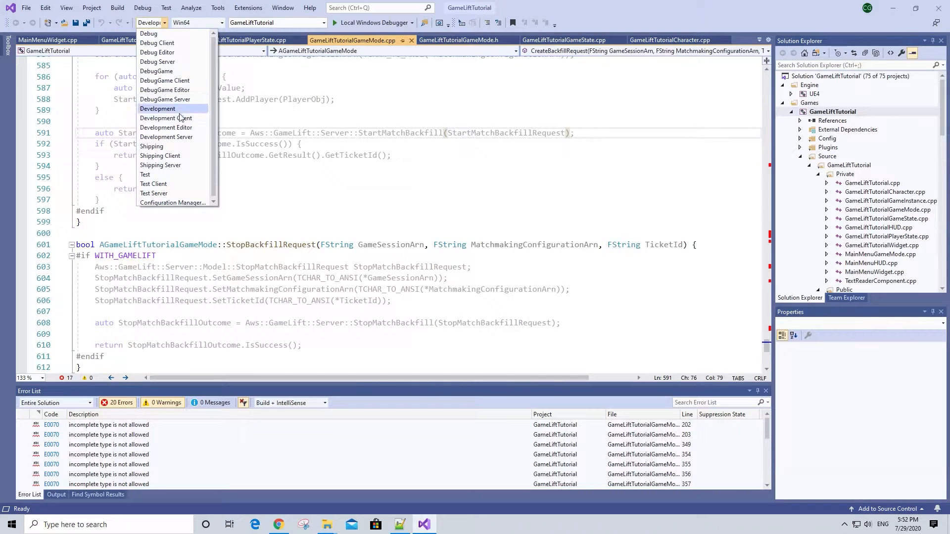
pyautogui.click(191, 127)
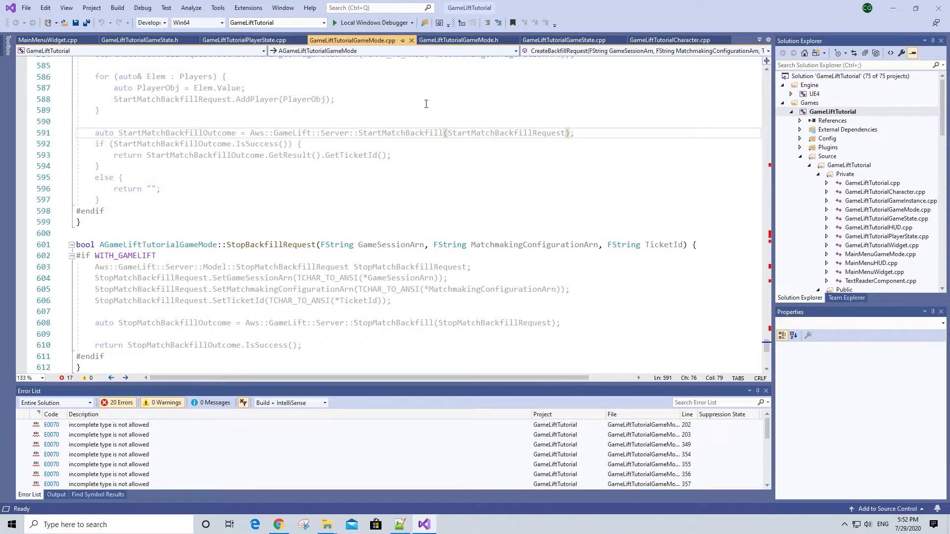
pyautogui.rightClick(831, 113)
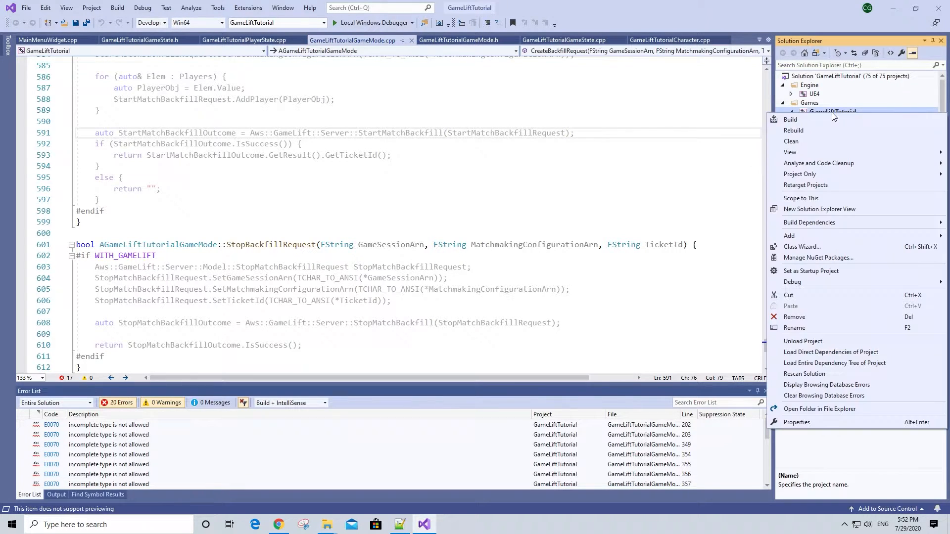
pyautogui.click(832, 120)
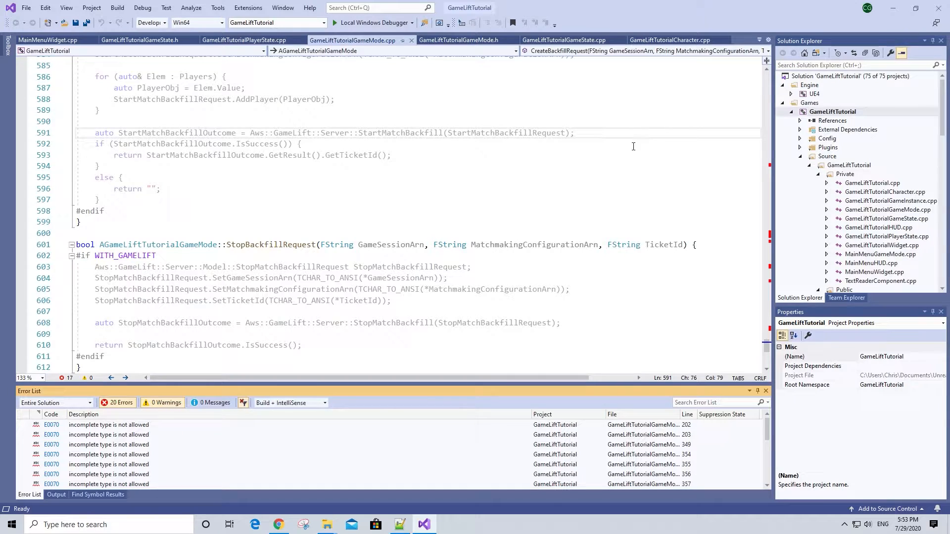
pyautogui.moveTo(327, 525)
pyautogui.click(391, 468)
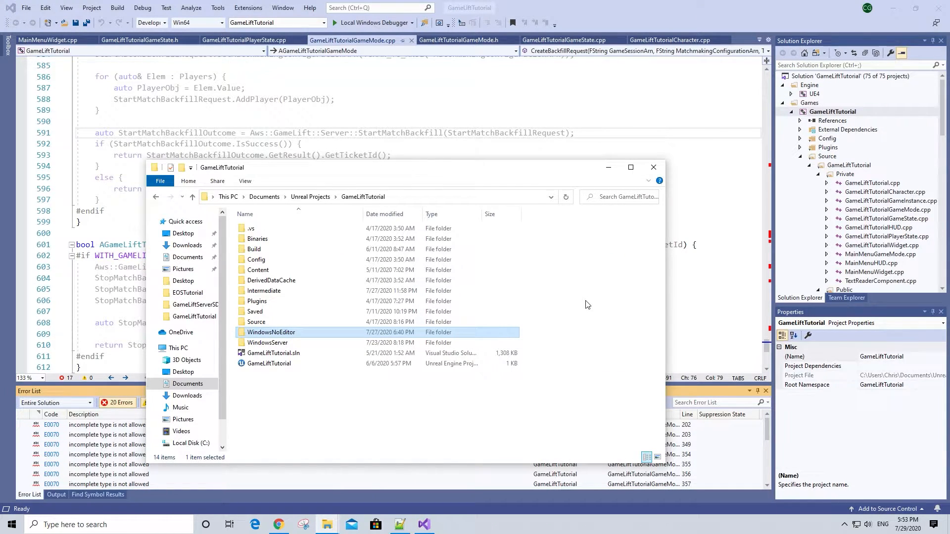
# - Browse into WindowsNoEditor > GameLiftTutorial, then switch back to the Visual Studio code editor
pyautogui.doubleClick(503, 334)
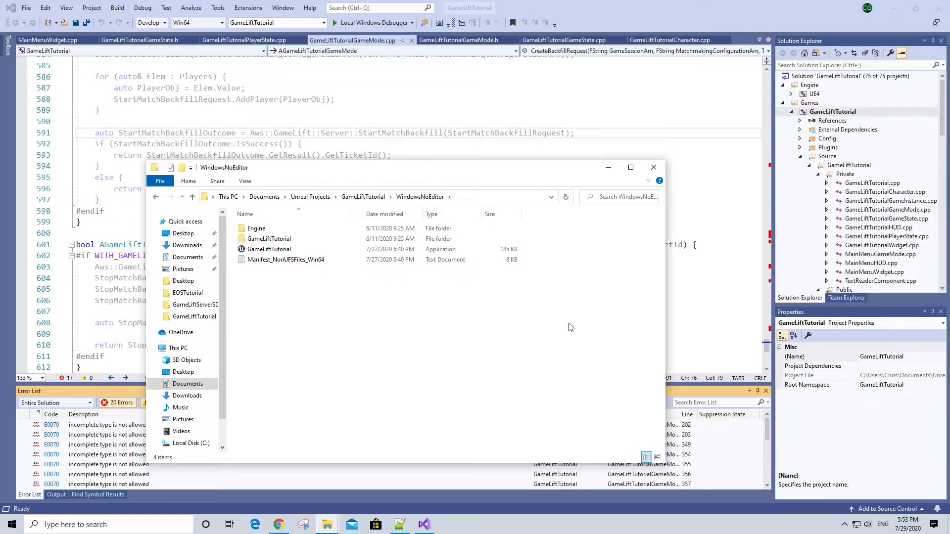
pyautogui.click(359, 242)
pyautogui.doubleClick(359, 242)
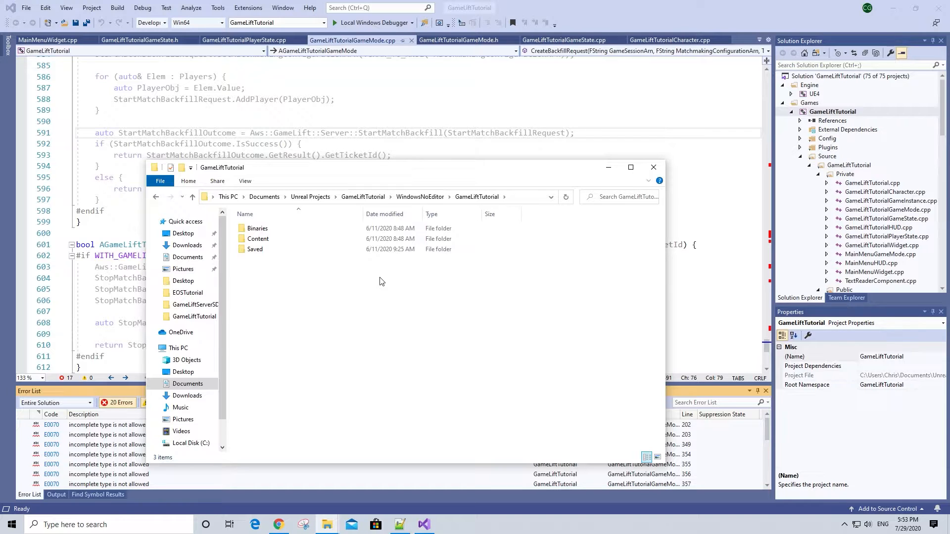
pyautogui.click(456, 141)
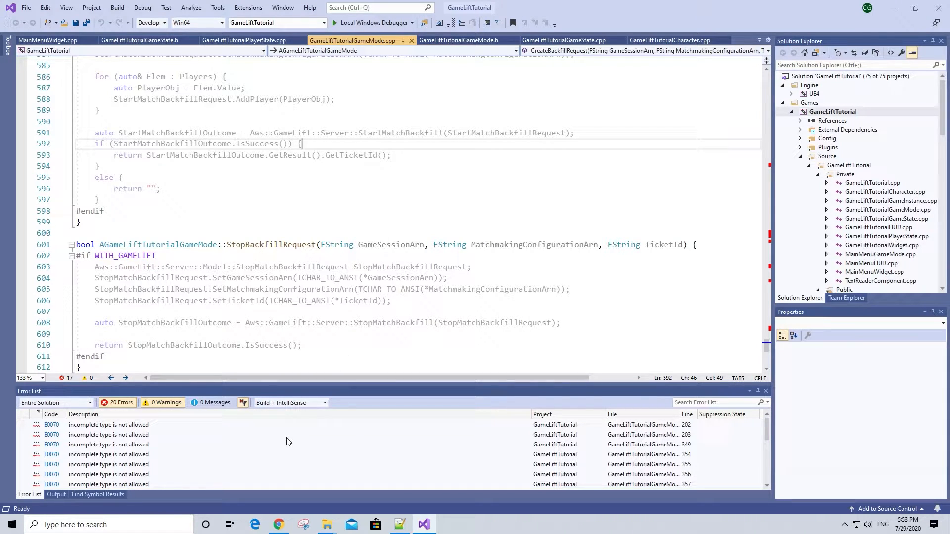
# - Jump to the C4716 StopBackfillRequest error at line 612 and check its bool return type
pyautogui.scroll(-5, 289, 435)
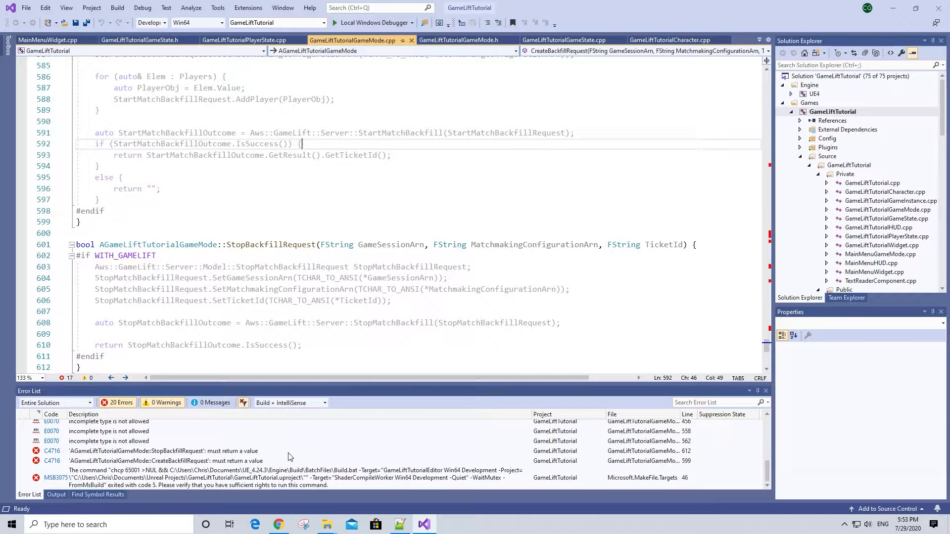
pyautogui.doubleClick(313, 451)
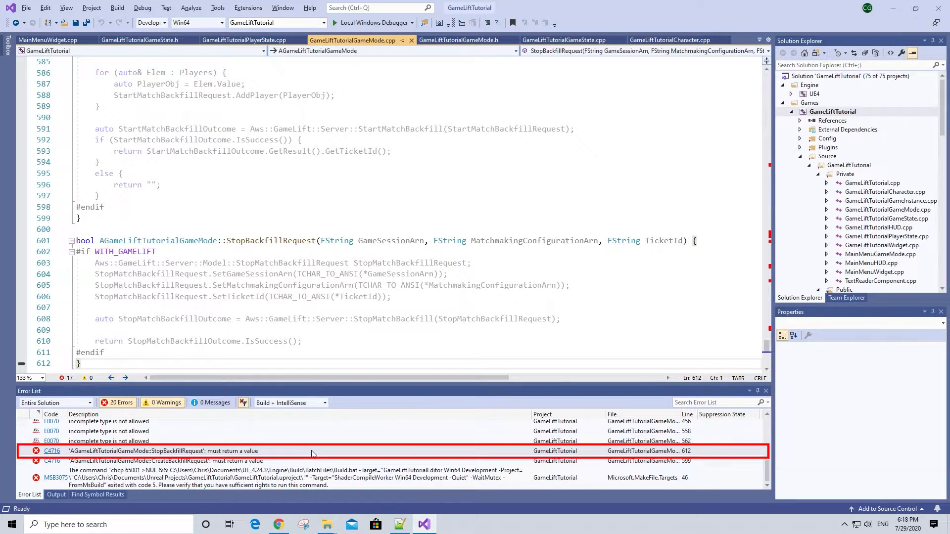
pyautogui.doubleClick(312, 452)
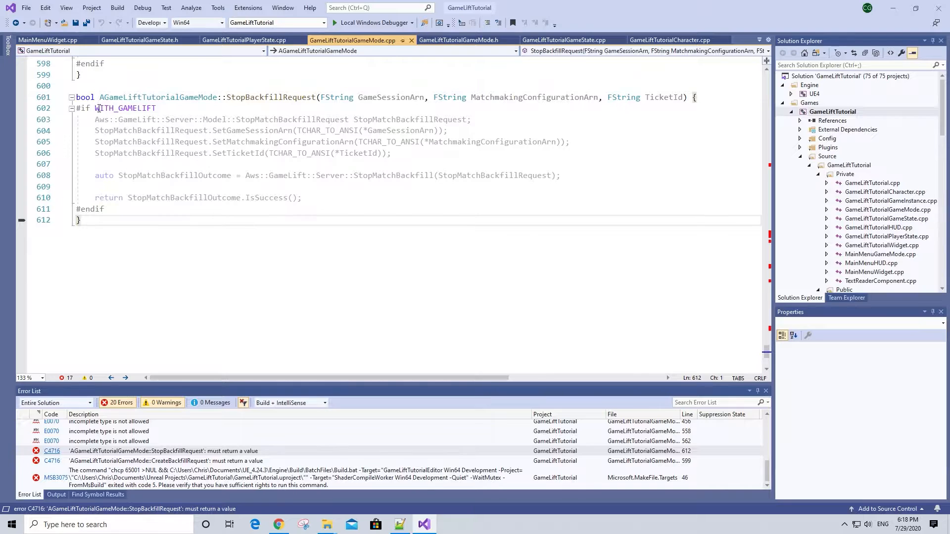
pyautogui.doubleClick(83, 98)
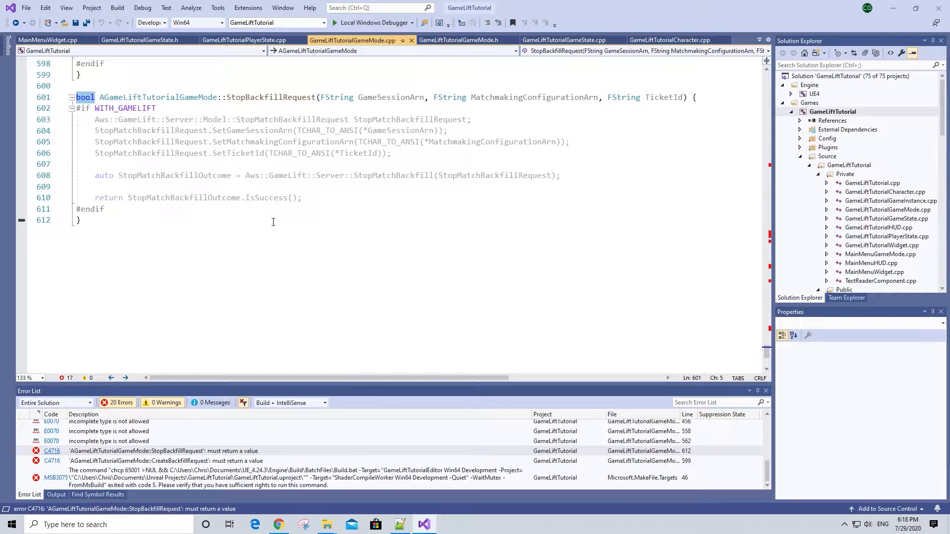
# - Find the #endif closing the WITH_GAMELIFT block and add a new line after it
pyautogui.doubleClick(131, 113)
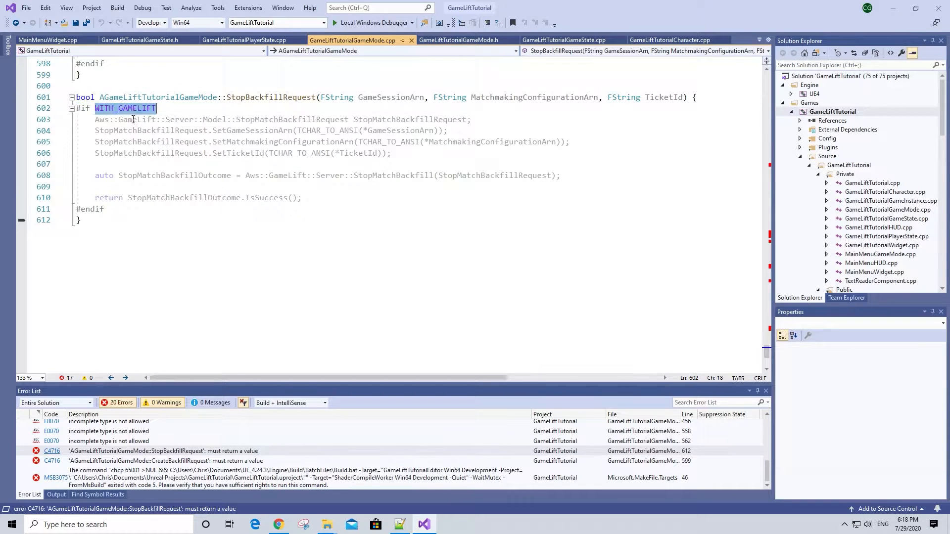
pyautogui.doubleClick(96, 209)
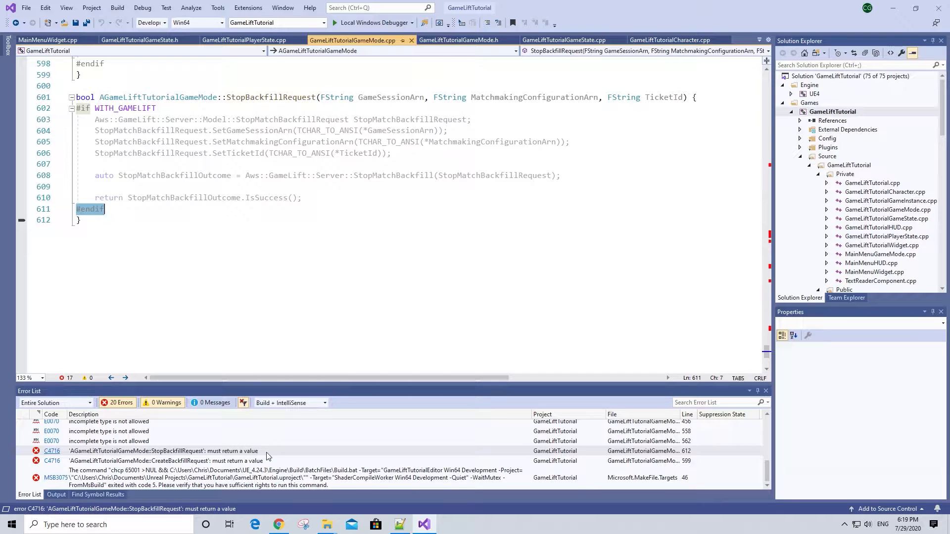
pyautogui.click(118, 209)
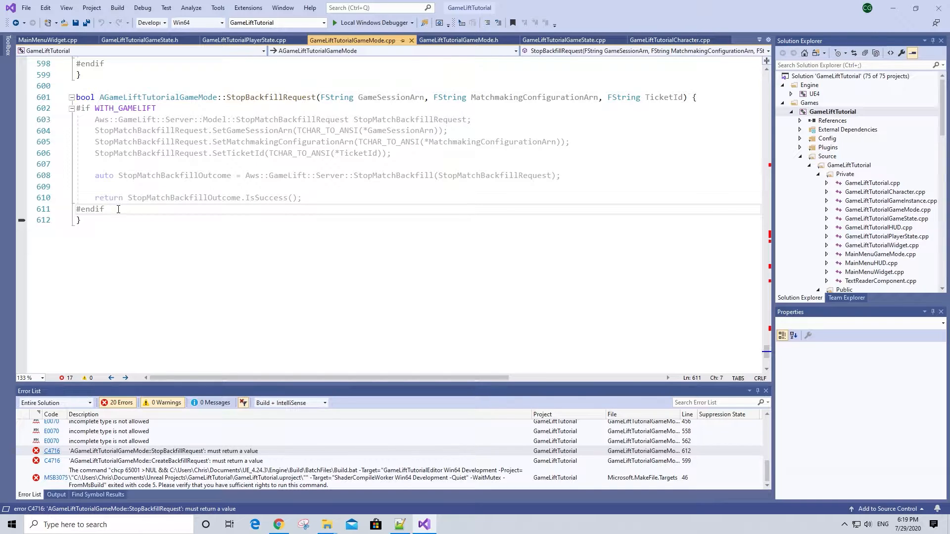
pyautogui.press('Return')
# - Finish StopBackfillRequest with return false; and go to CreateBackfillRequest's missing-return error
pyautogui.write('return fa')
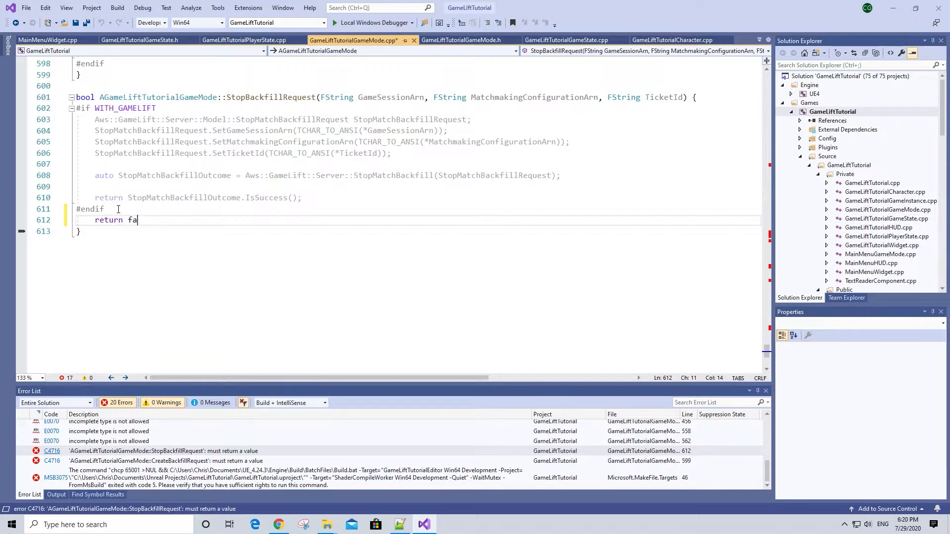
pyautogui.write('lse;')
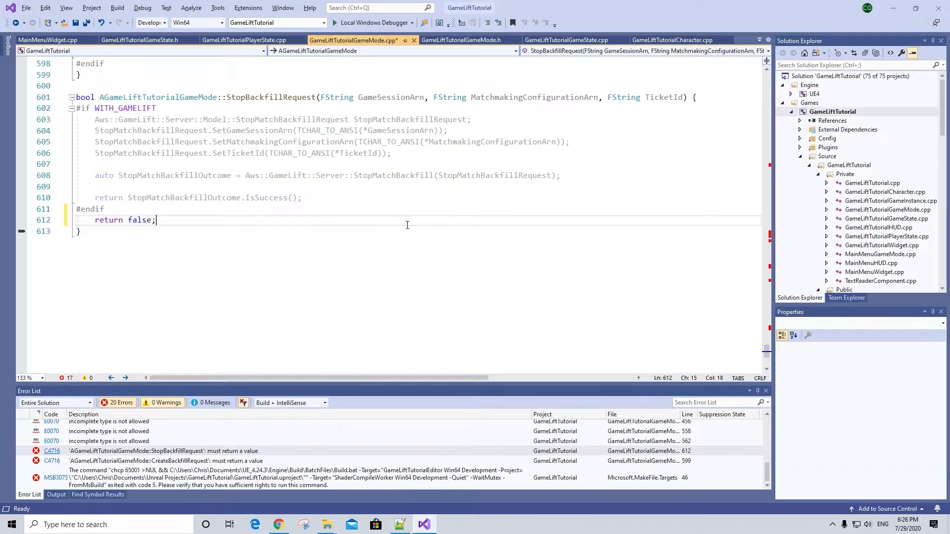
pyautogui.doubleClick(313, 462)
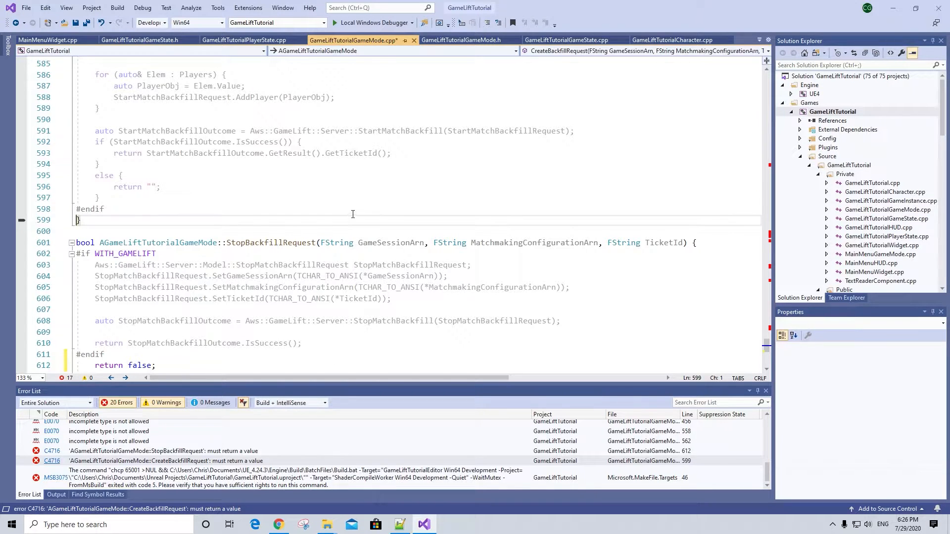
pyautogui.scroll(3, 352, 214)
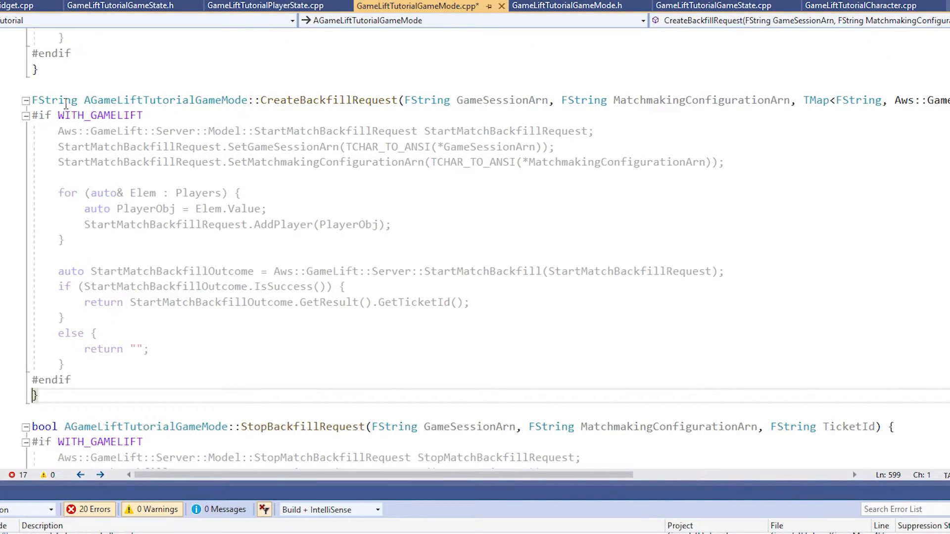
pyautogui.doubleClick(65, 101)
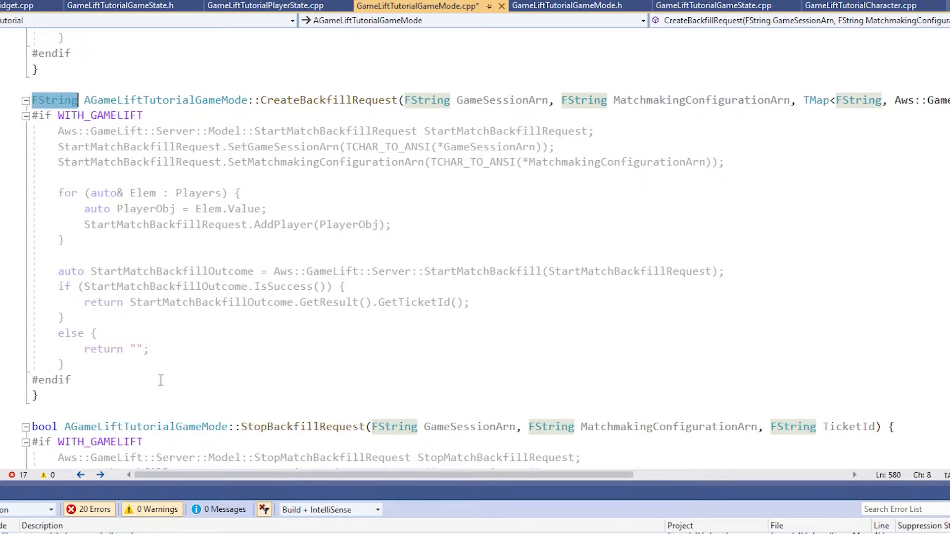
# - Add return ""; on a new line after #endif in CreateBackfillRequest
pyautogui.click(160, 379)
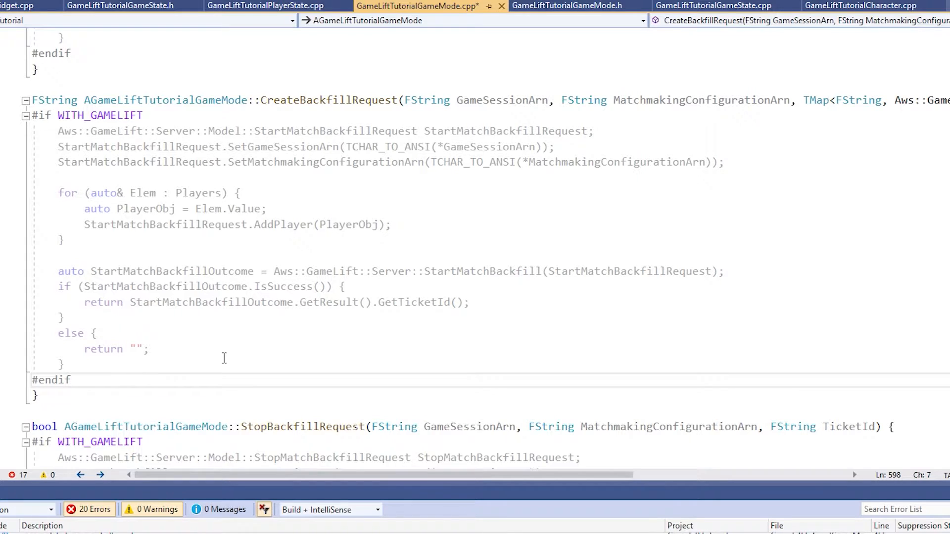
pyautogui.press('Return')
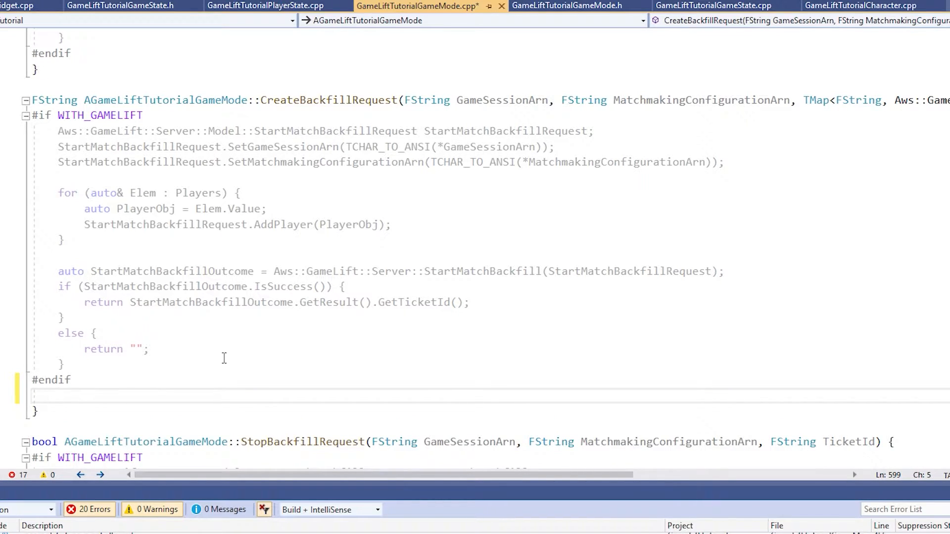
pyautogui.write('return')
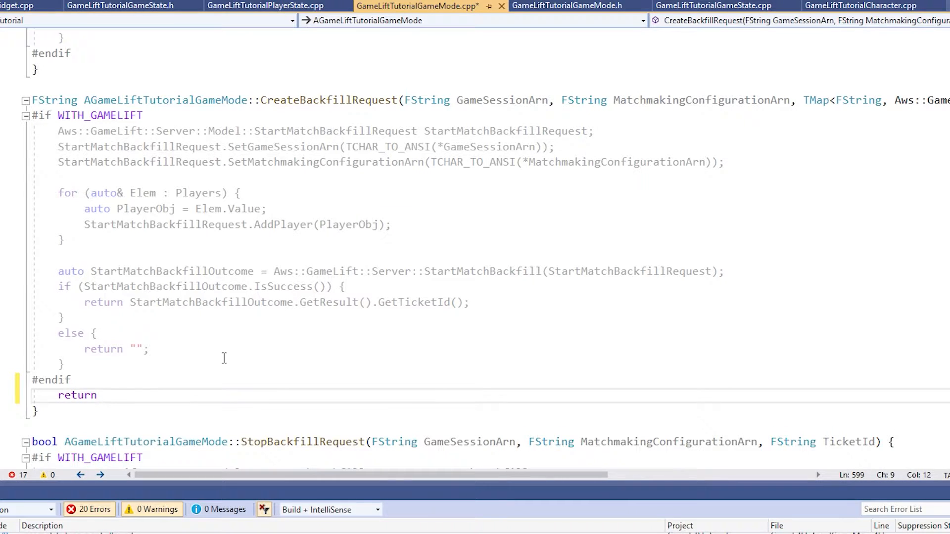
pyautogui.write(' "";')
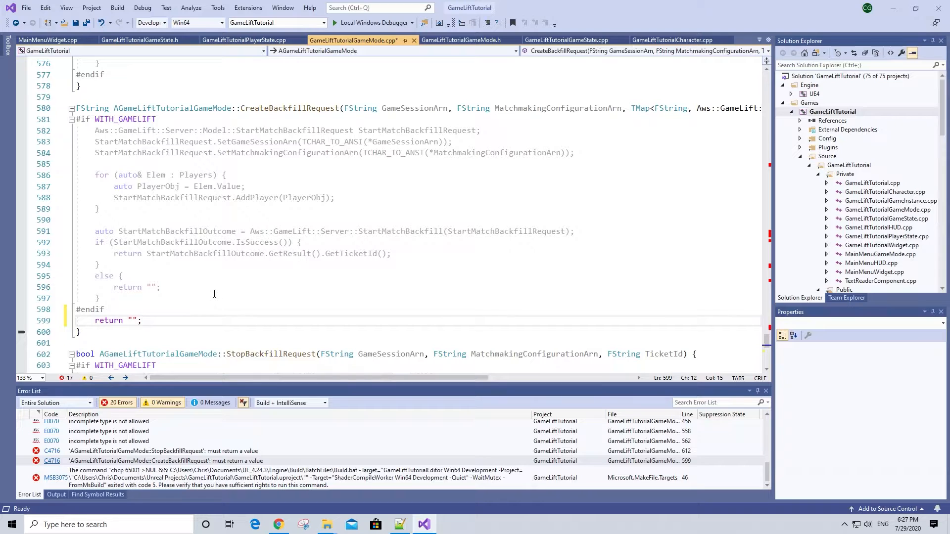
# - Rebuild the GameLiftTutorial project, then switch to the Amazon GameLift console in Chrome
pyautogui.rightClick(816, 112)
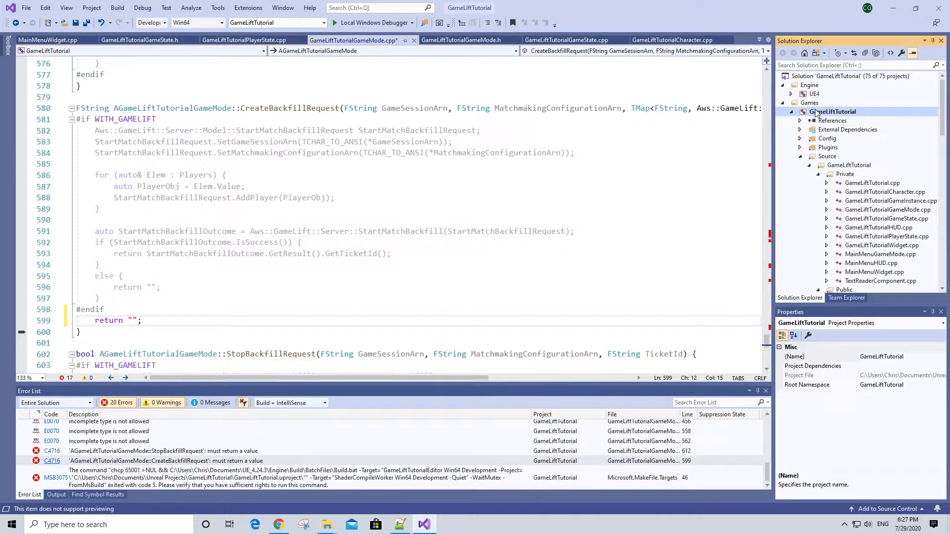
pyautogui.click(817, 119)
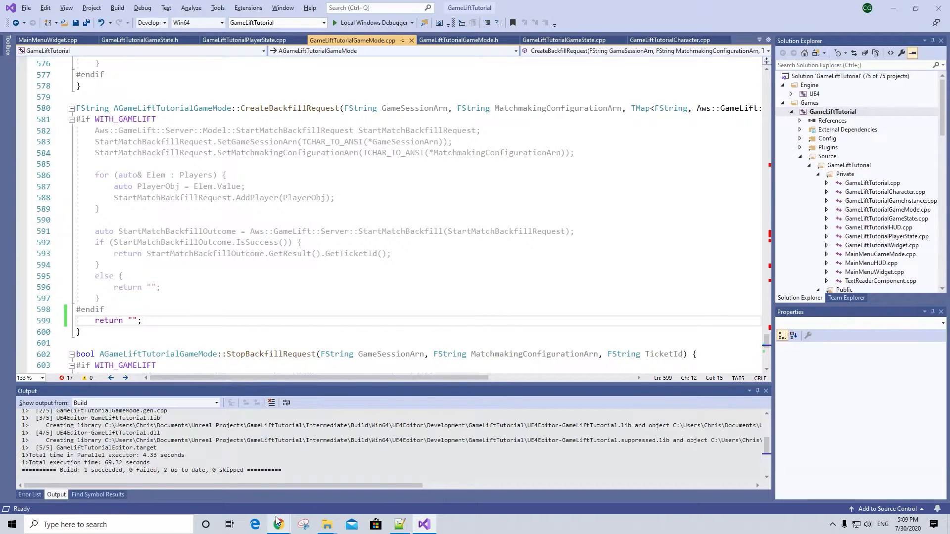
pyautogui.moveTo(279, 524)
pyautogui.click(347, 472)
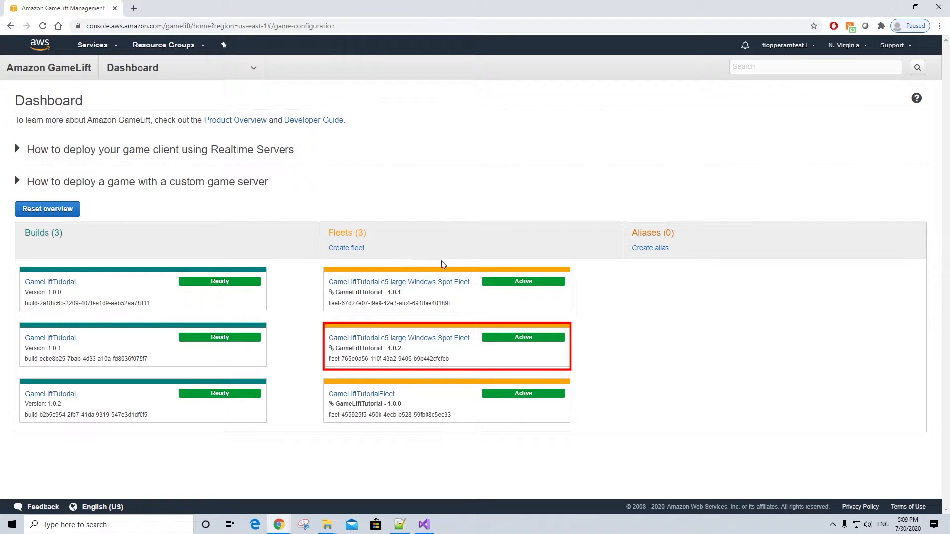
# - Open the GameLiftTutorial c5.large Windows Spot Fleet 1.0.2 page and scroll to its scaling settings
pyautogui.click(424, 338)
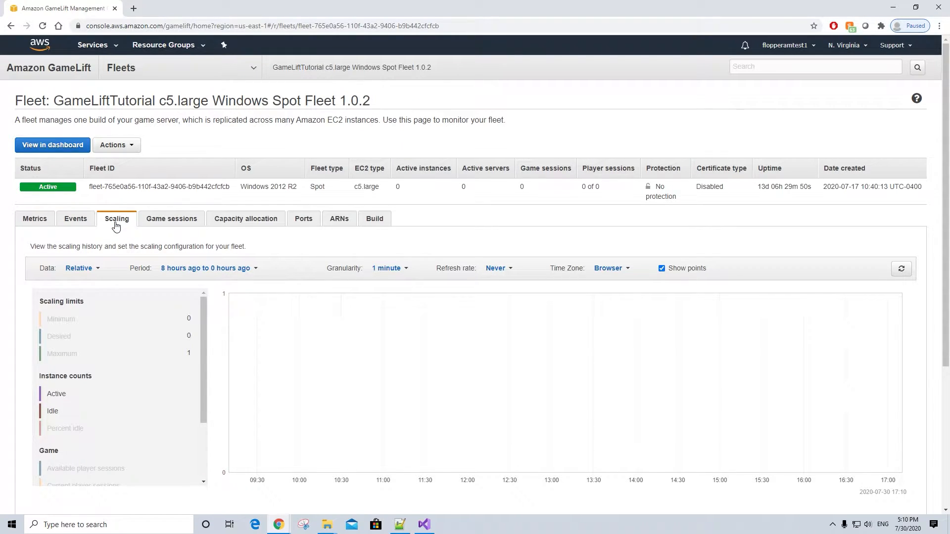
pyautogui.scroll(-4, 80, 375)
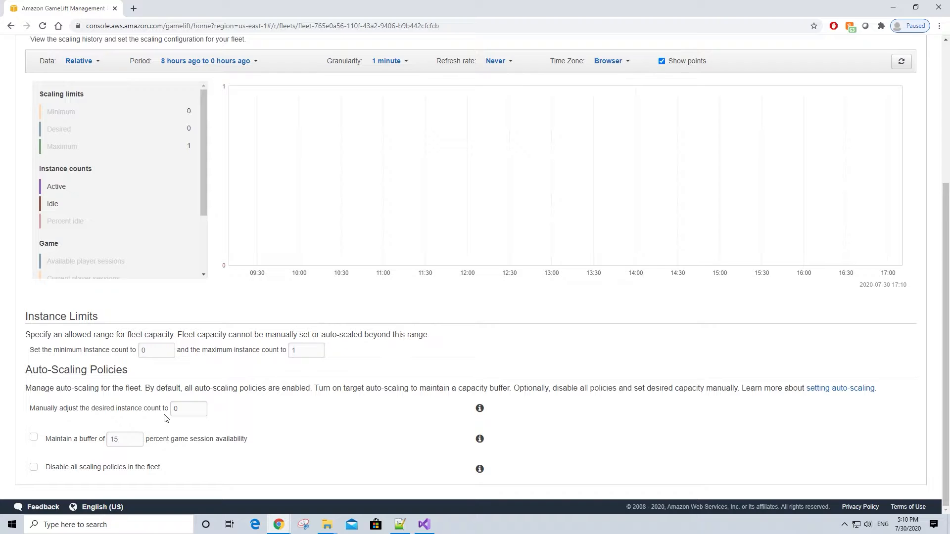
# - Change the fleet's desired instance count from 0 to 1 and reload to see updated counts
pyautogui.doubleClick(192, 412)
pyautogui.click(239, 411)
pyautogui.doubleClick(190, 409)
pyautogui.write('1')
pyautogui.click(225, 409)
pyautogui.click(43, 27)
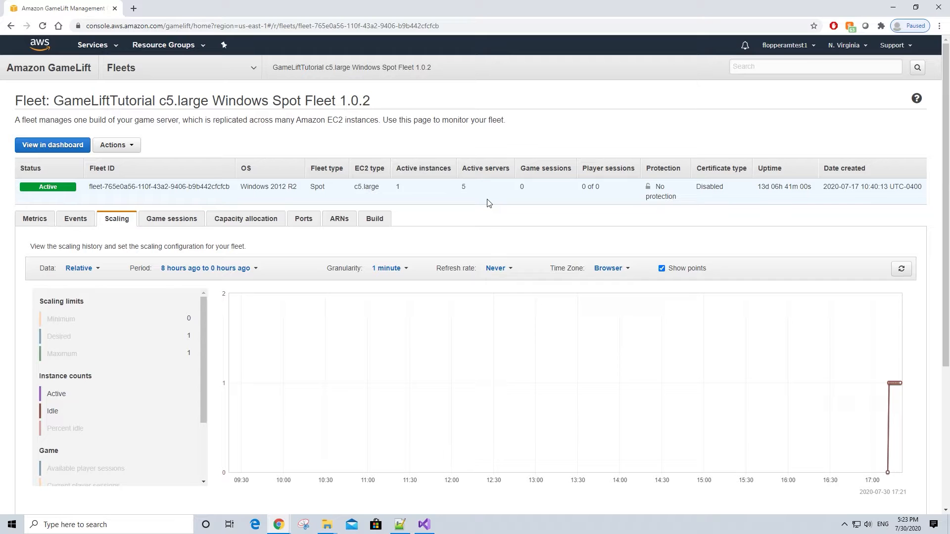
# - Launch Command Prompt from Windows search and maximize it
pyautogui.click(111, 527)
pyautogui.write('com')
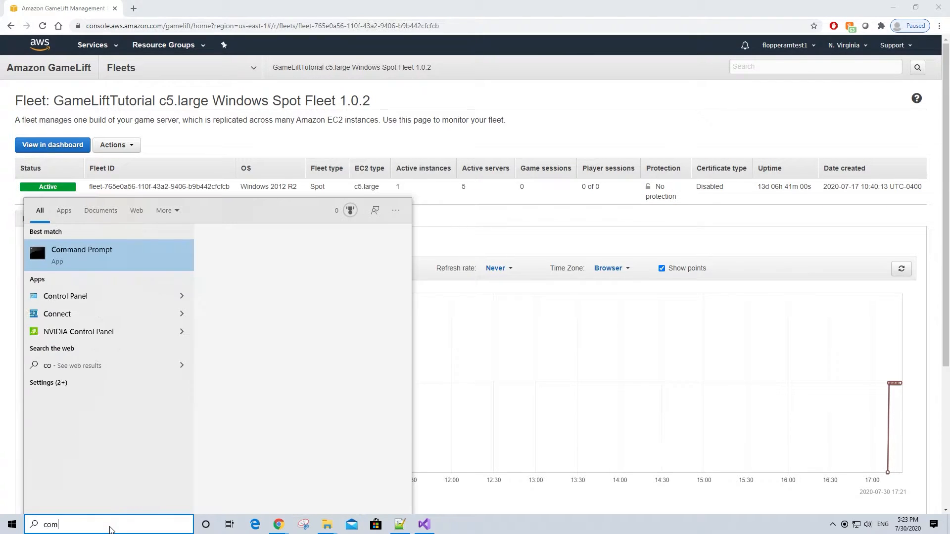
pyautogui.write('mand prompt')
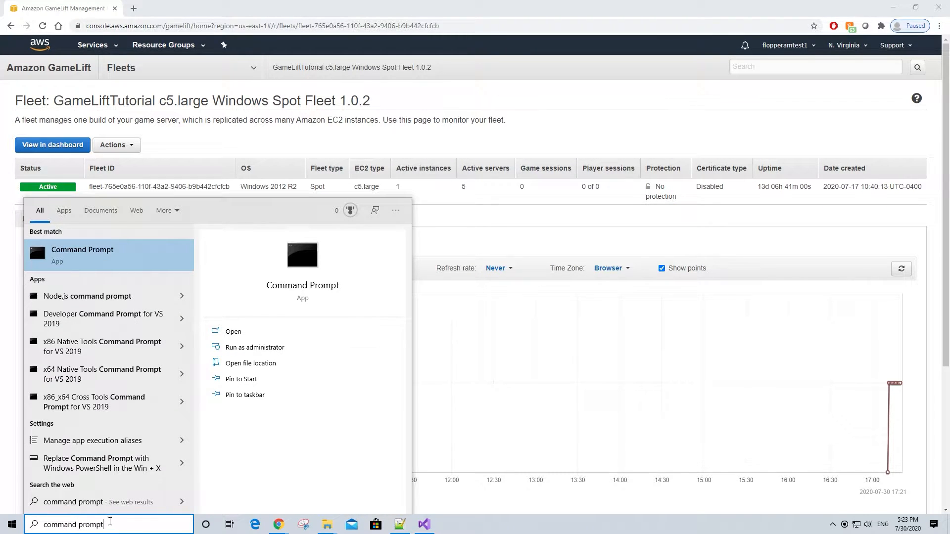
pyautogui.click(45, 248)
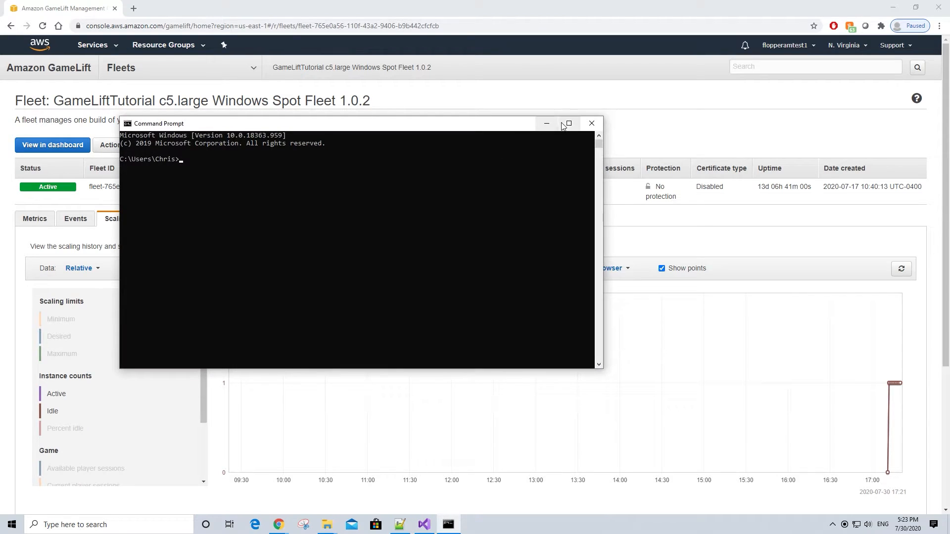
pyautogui.click(555, 128)
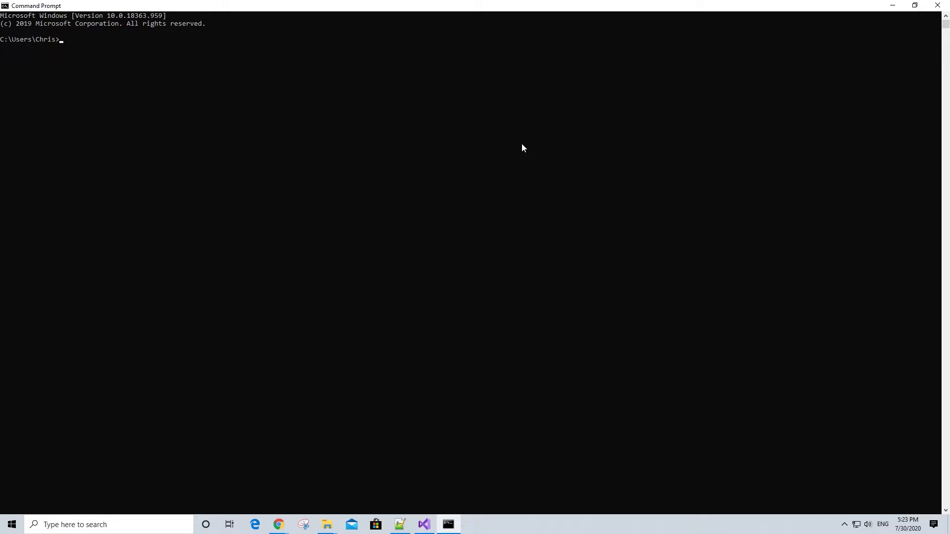
# - Type aws gamelift describe-instances --fleet-id, then minimize the console to show the fleet page
pyautogui.write('aws configur')
pyautogui.press('BackSpace')
pyautogui.press('BackSpace')
pyautogui.press('BackSpace')
pyautogui.press('BackSpace')
pyautogui.press('BackSpace')
pyautogui.press('BackSpace')
pyautogui.press('BackSpace')
pyautogui.press('BackSpace')
pyautogui.press('BackSpace')
pyautogui.press('BackSpace')
pyautogui.press('BackSpace')
pyautogui.press('BackSpace')
pyautogui.write('aws gamelift describe-instances')
pyautogui.write('--fle')
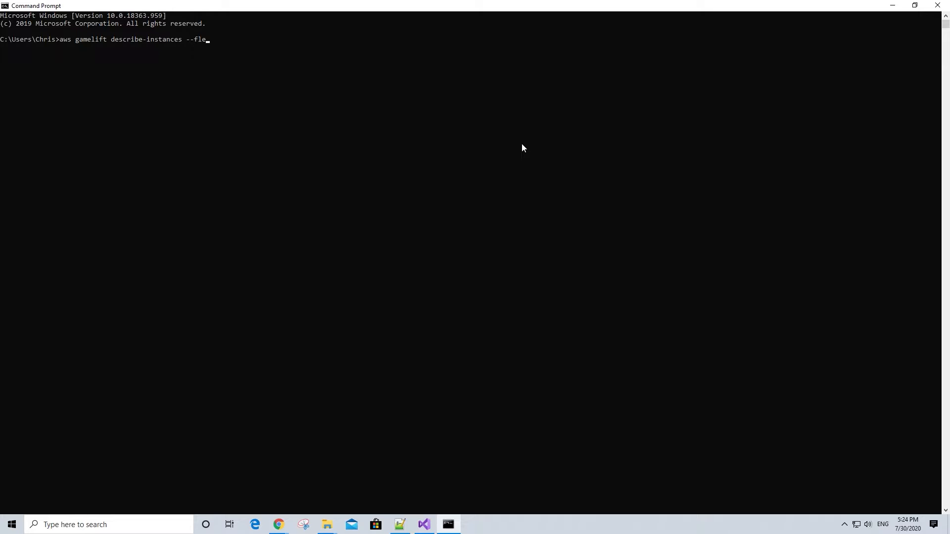
pyautogui.write('et-id')
pyautogui.click(892, 5)
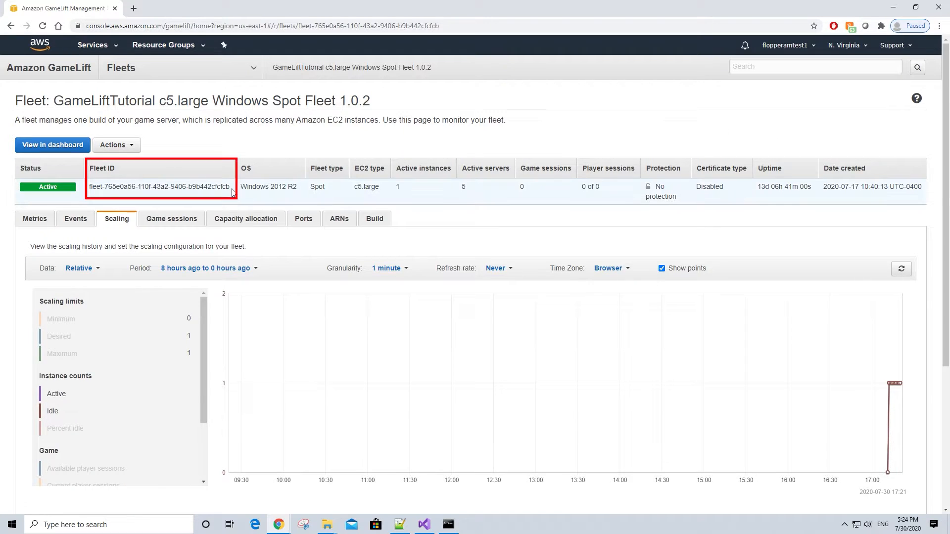
# - Copy the Fleet ID from the GameLift fleet page and return to Command Prompt
pyautogui.moveTo(231, 191); pyautogui.dragTo(89, 191)
pyautogui.hotkey('ctrl', 'c')
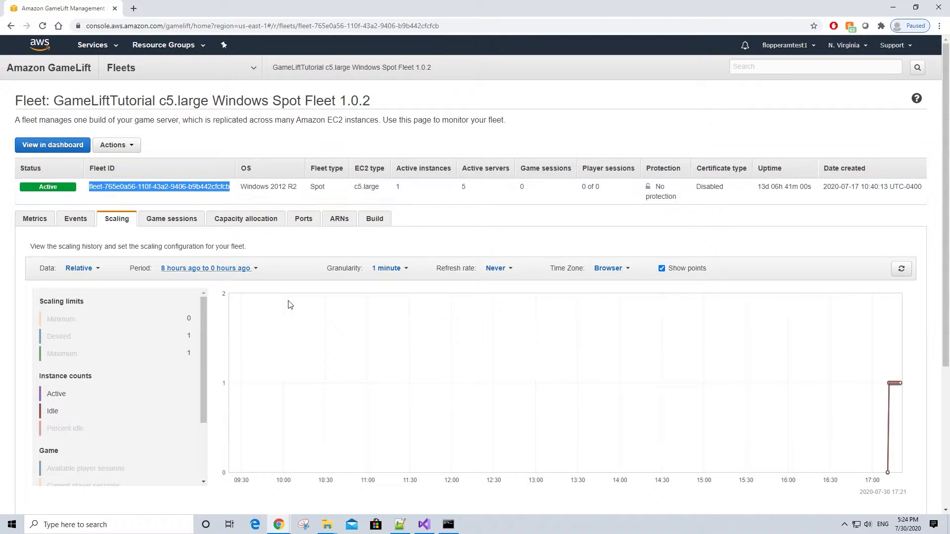
pyautogui.click(448, 524)
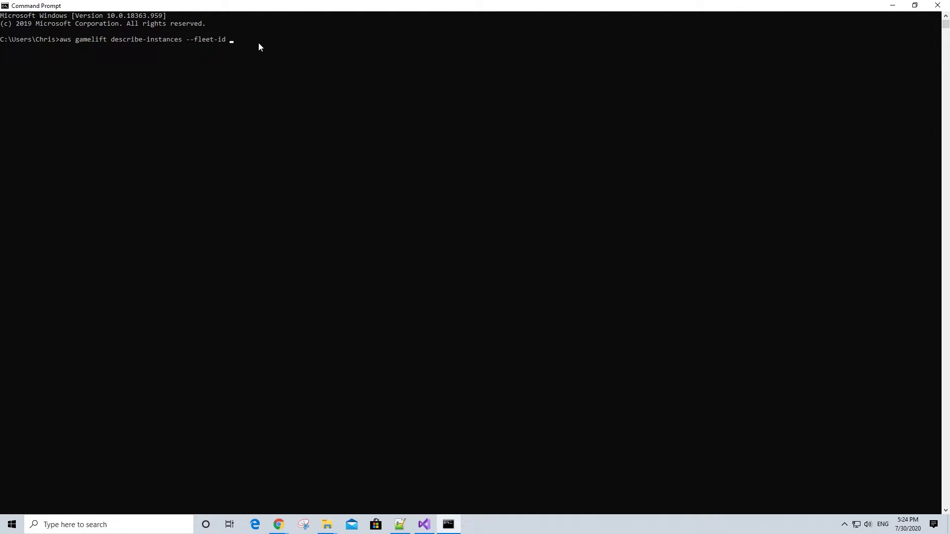
# - Run describe-instances with the pasted fleet ID, then begin 'aws gamelift get-instance-access --fleet-id'
pyautogui.hotkey('ctrl', 'v')
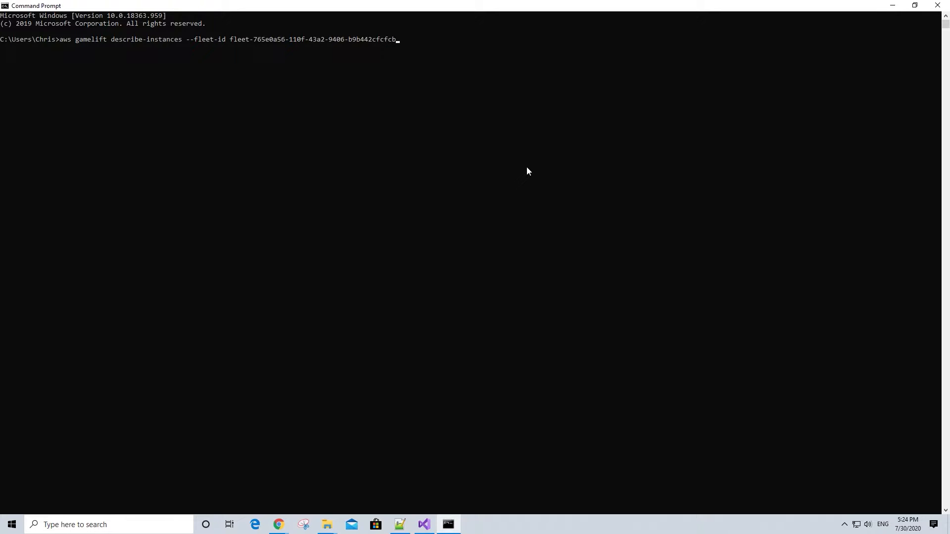
pyautogui.press('Return')
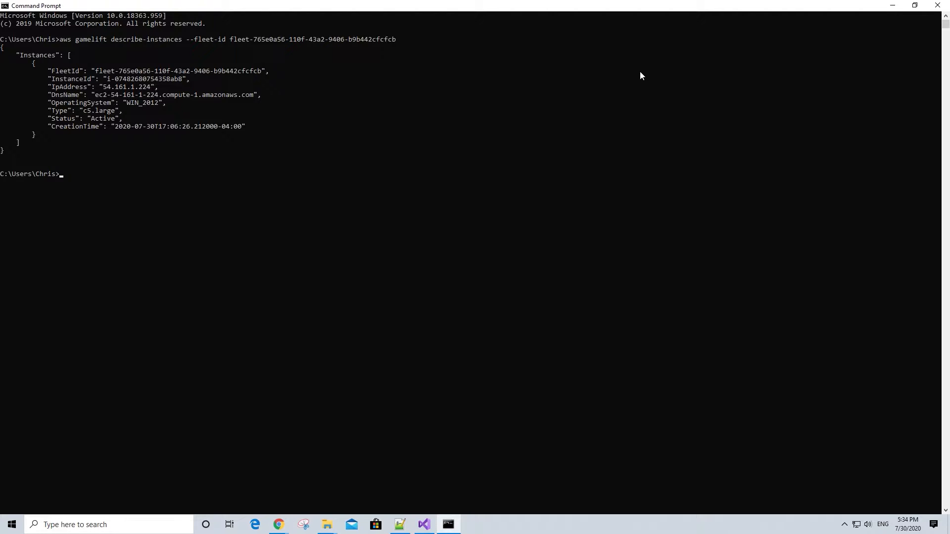
pyautogui.write('aws gamelift get-instance-access --fleet-id')
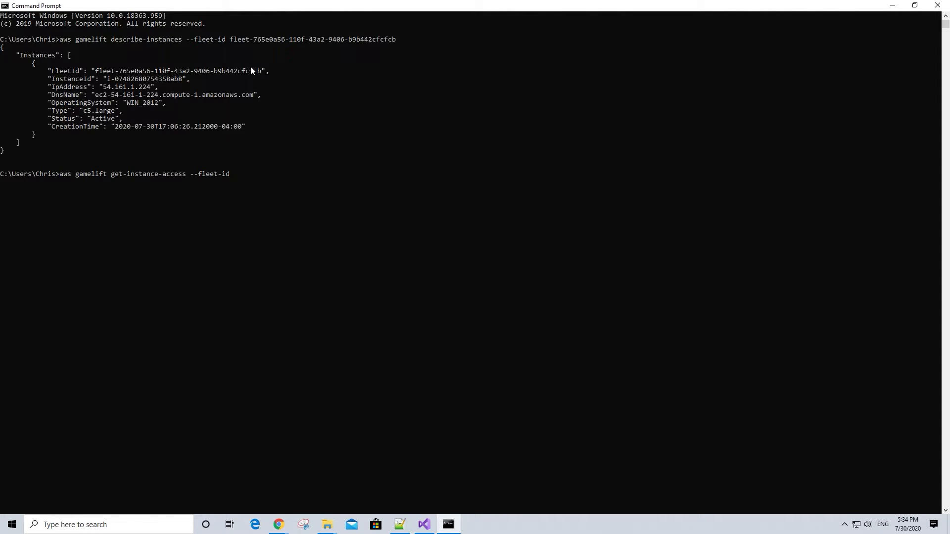
# - Fill the fleet ID from the output into get-instance-access and add --instance-id
pyautogui.moveTo(259, 71); pyautogui.dragTo(99, 75)
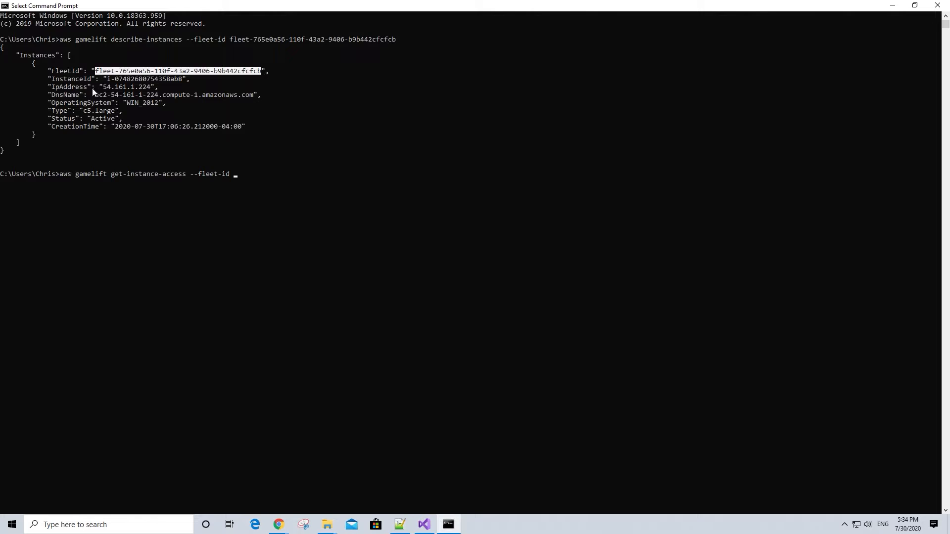
pyautogui.hotkey('ctrl', 'c')
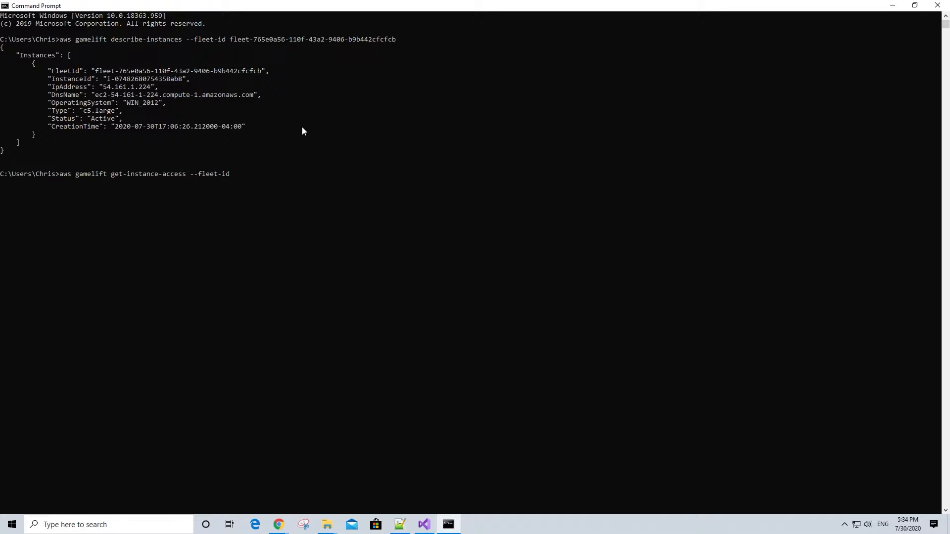
pyautogui.hotkey('ctrl', 'v')
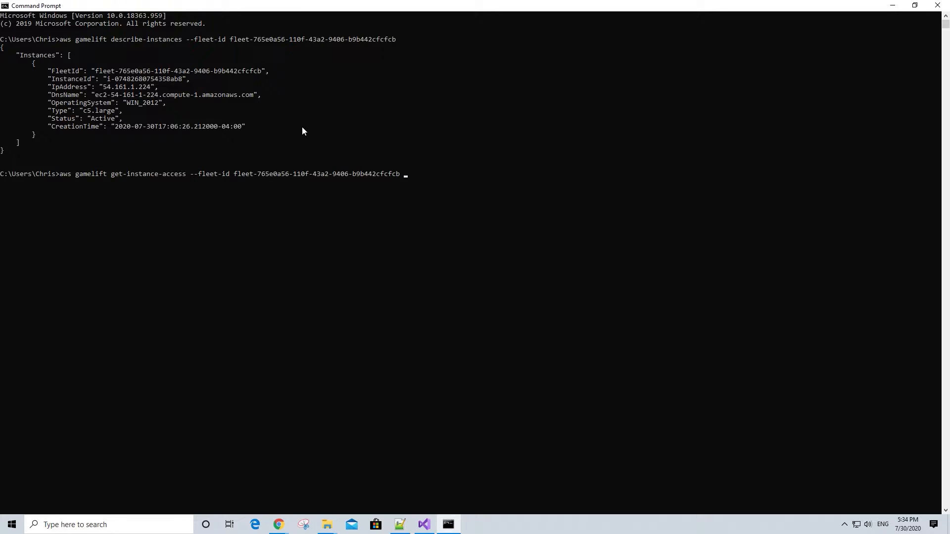
pyautogui.write('--instance-id')
# - Paste the copied InstanceId after --instance-id and run get-instance-access
pyautogui.moveTo(181, 79); pyautogui.dragTo(109, 79)
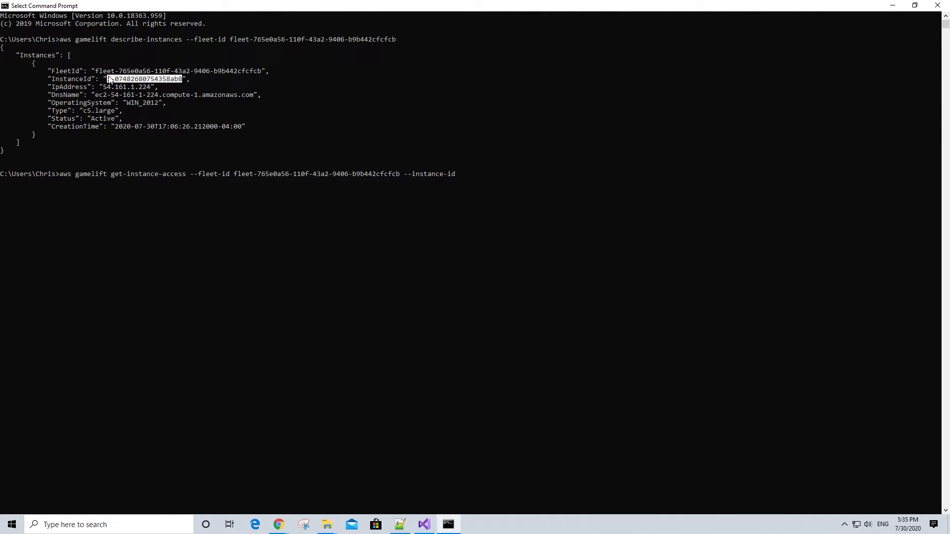
pyautogui.hotkey('ctrl', 'c')
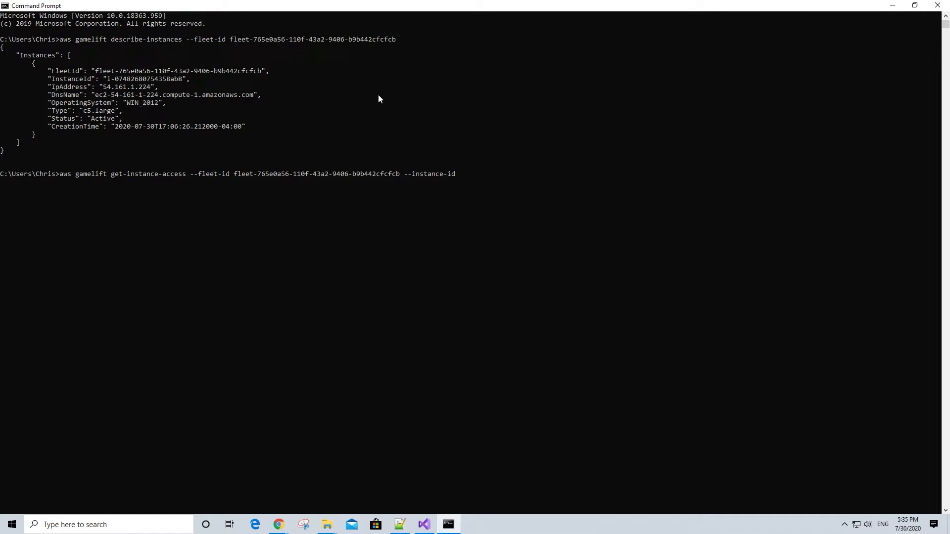
pyautogui.click(461, 173)
pyautogui.hotkey('ctrl', 'v')
pyautogui.press('Return')
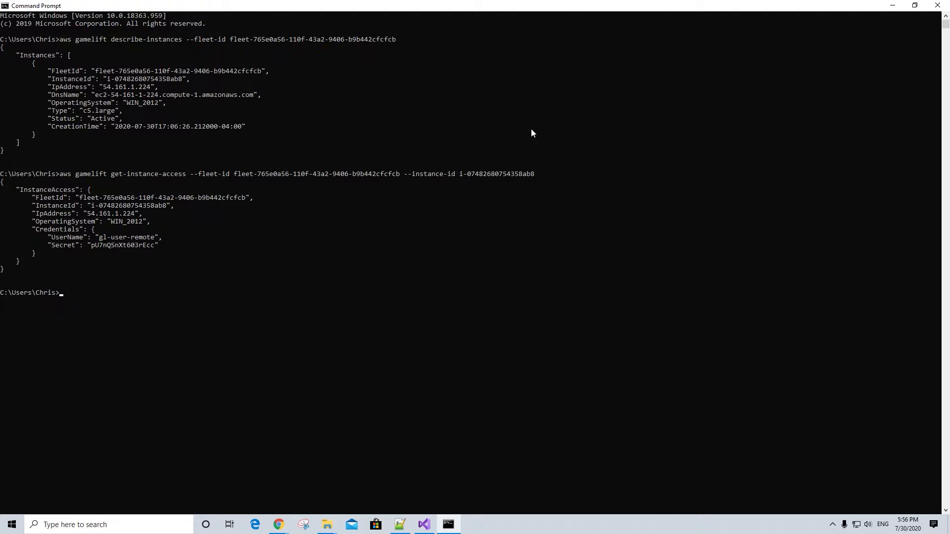
# - With the UserName and Secret shown, type 'aws gamelift update-fleet-port-settings' at the prompt
pyautogui.write('aws gamelift update-fleet-port-settings')
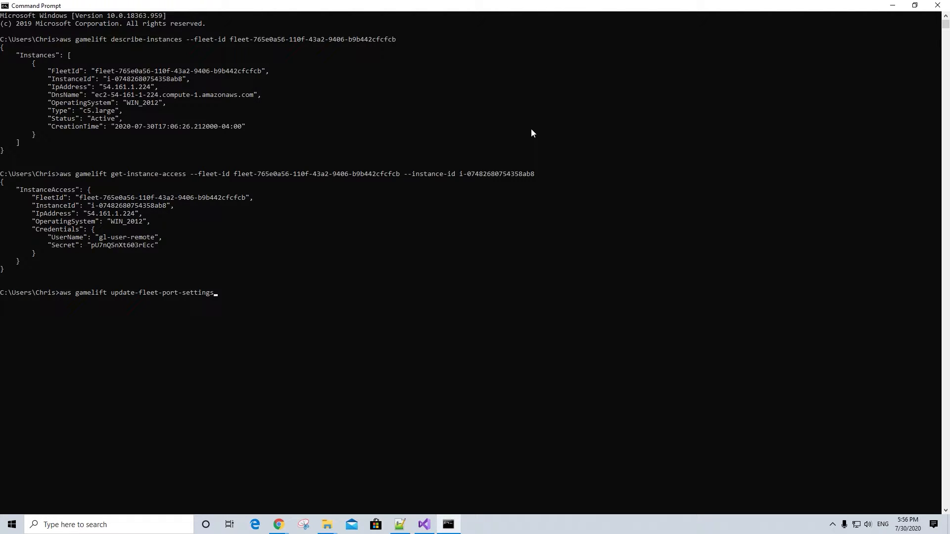
# - Add --fleet-id with the fleet ID copied from the instance listing
pyautogui.write('--fleet-id')
pyautogui.moveTo(259, 72); pyautogui.dragTo(98, 72)
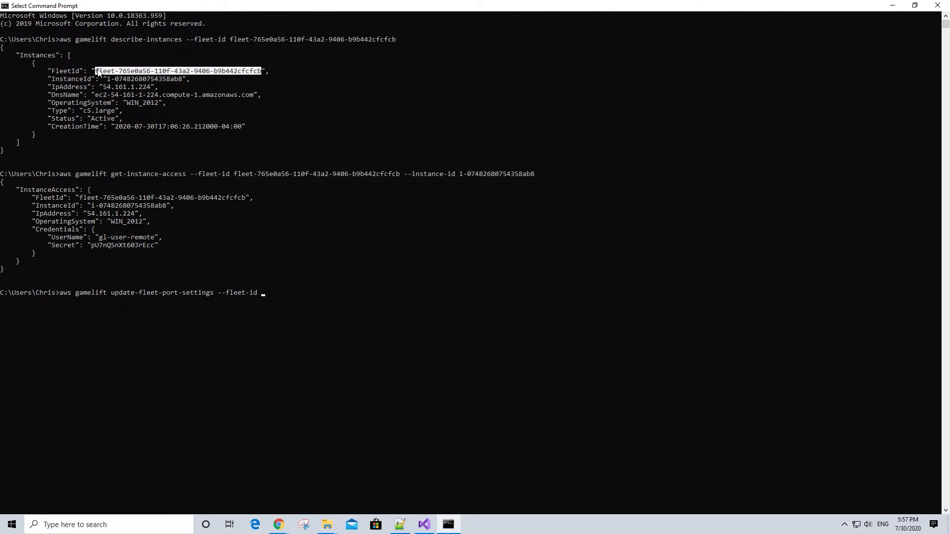
pyautogui.hotkey('ctrl', 'c')
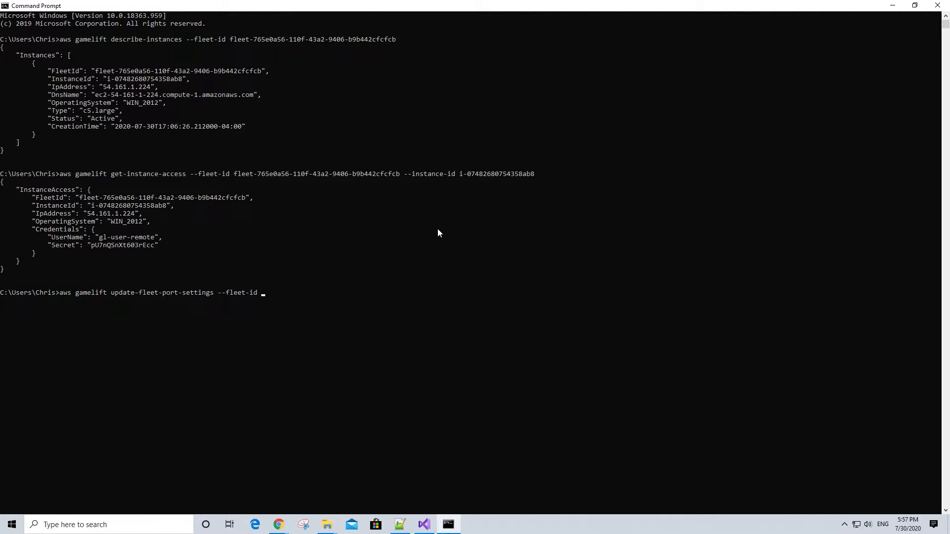
pyautogui.hotkey('ctrl', 'v')
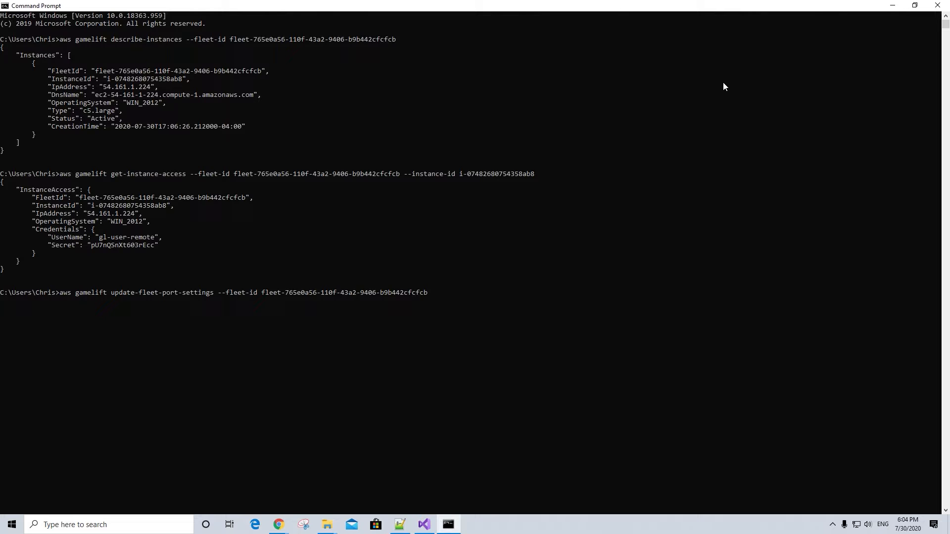
# - Add --inbound-permission-authorizations "FromPort=3389,ToPort=3389" followed by IpRange=
pyautogui.write('--inbound-permission-authorizations')
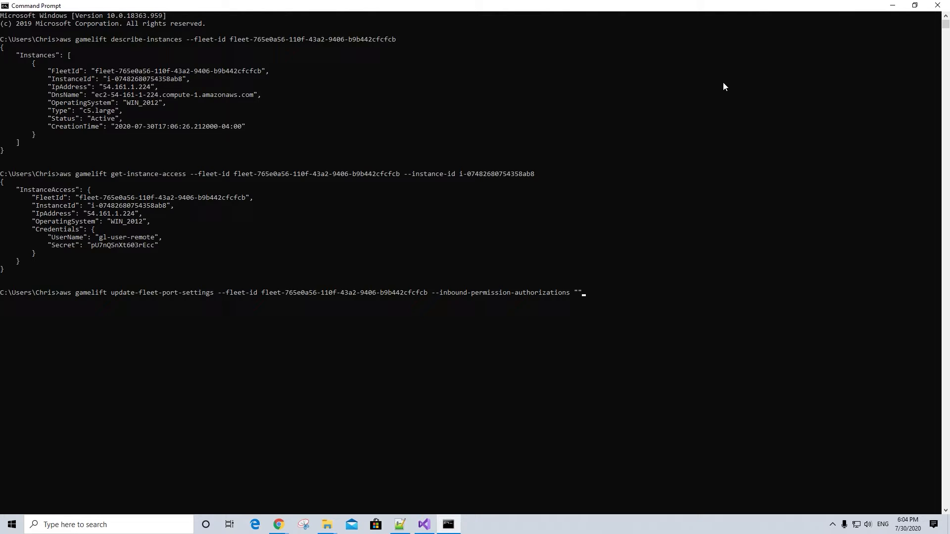
pyautogui.write('"FromPort=3389,ToPort=3389"')
pyautogui.write('IpRange=')
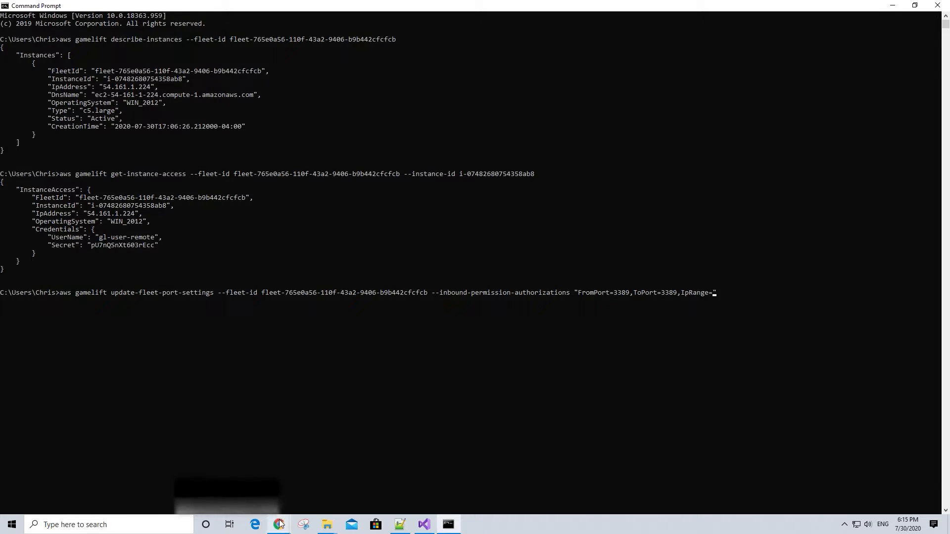
pyautogui.moveTo(278, 524)
pyautogui.click(229, 465)
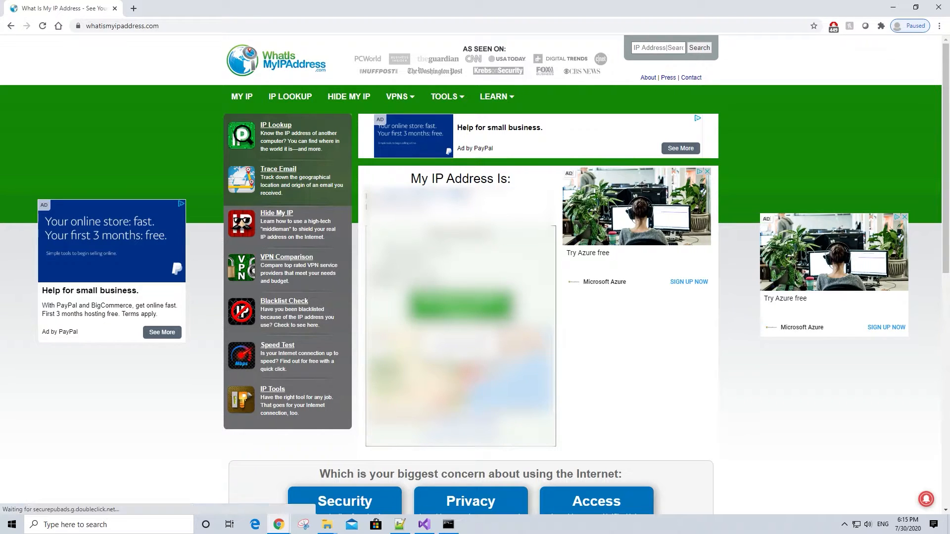
# - Copy your public IP address from whatismyipaddress.com and switch back to Command Prompt
pyautogui.moveTo(467, 195); pyautogui.dragTo(393, 195)
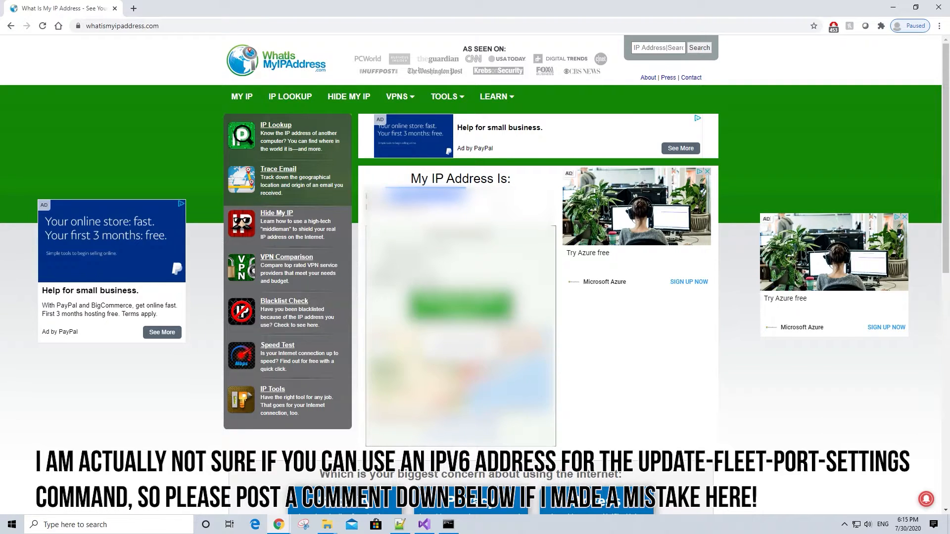
pyautogui.click(448, 524)
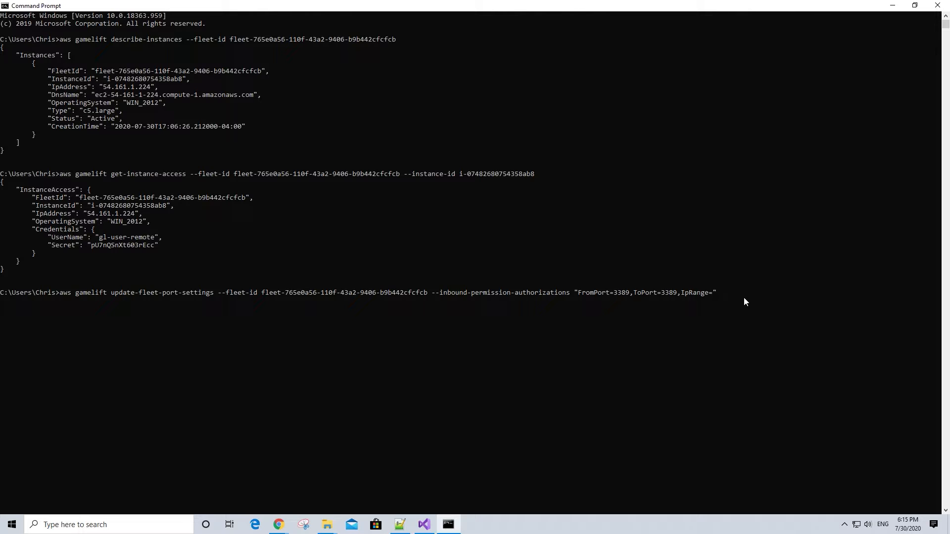
# - Complete IpRange with your IP plus /32 and Protocol=TCP, then run the port update
pyautogui.hotkey('ctrl', 'v')
pyautogui.write('/32"')
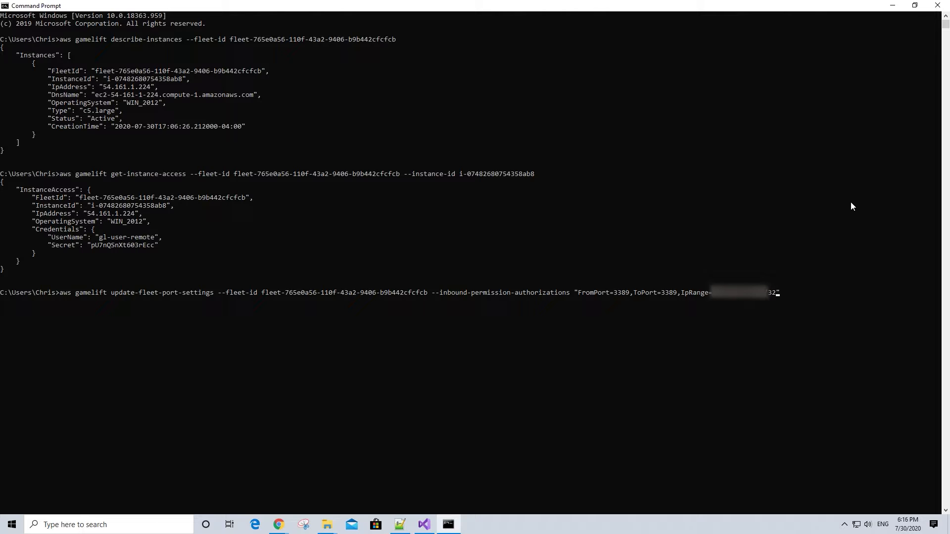
pyautogui.write('Protocol=TCP')
pyautogui.press('Return')
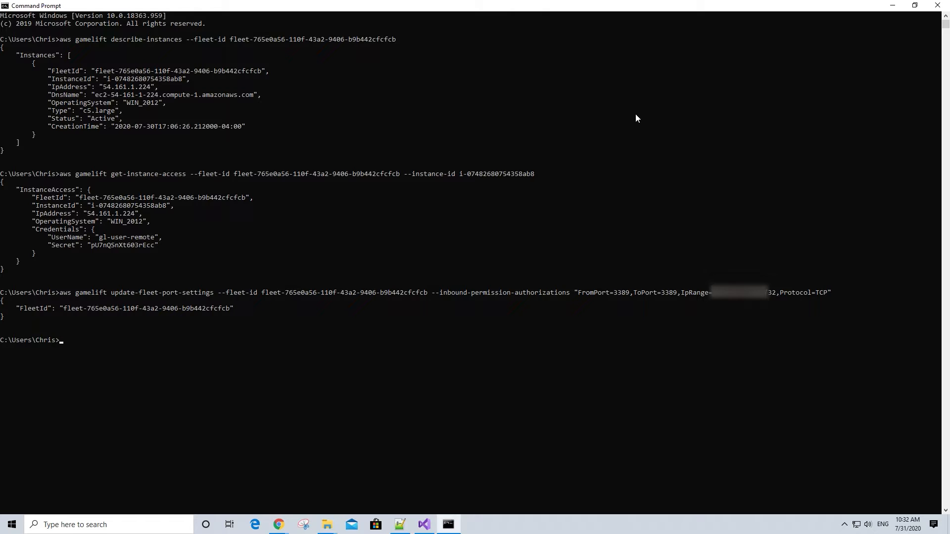
# - Search Windows for 'remote desktop connection' and launch the app
pyautogui.press('super+s')
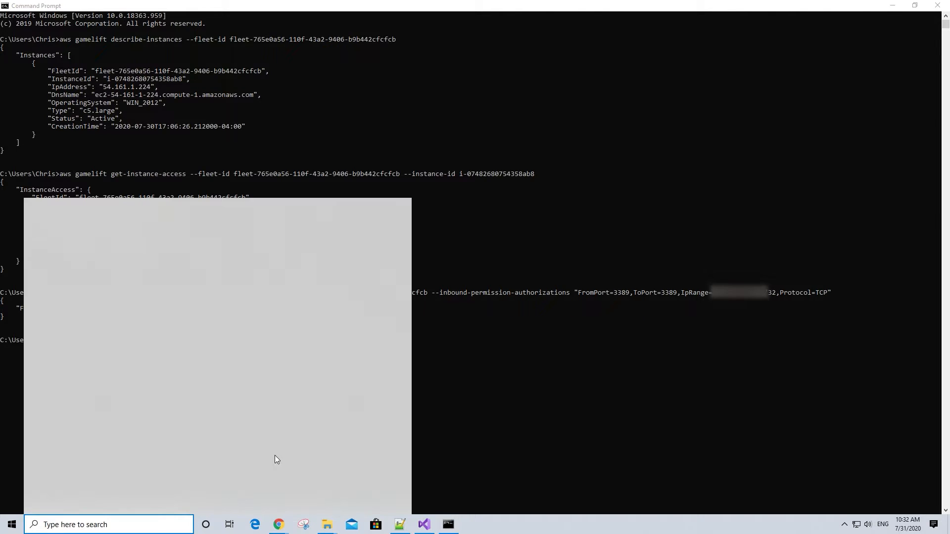
pyautogui.write('remot')
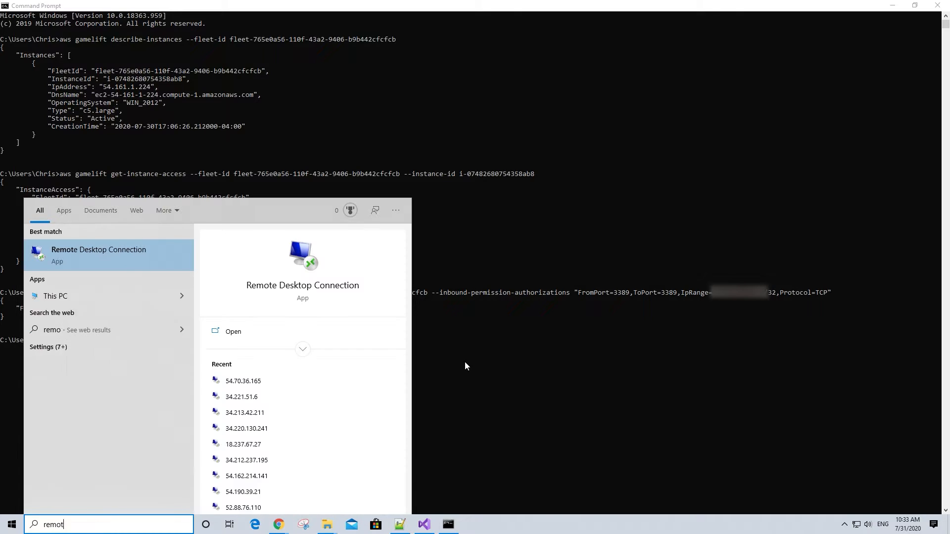
pyautogui.write('e desktop connection')
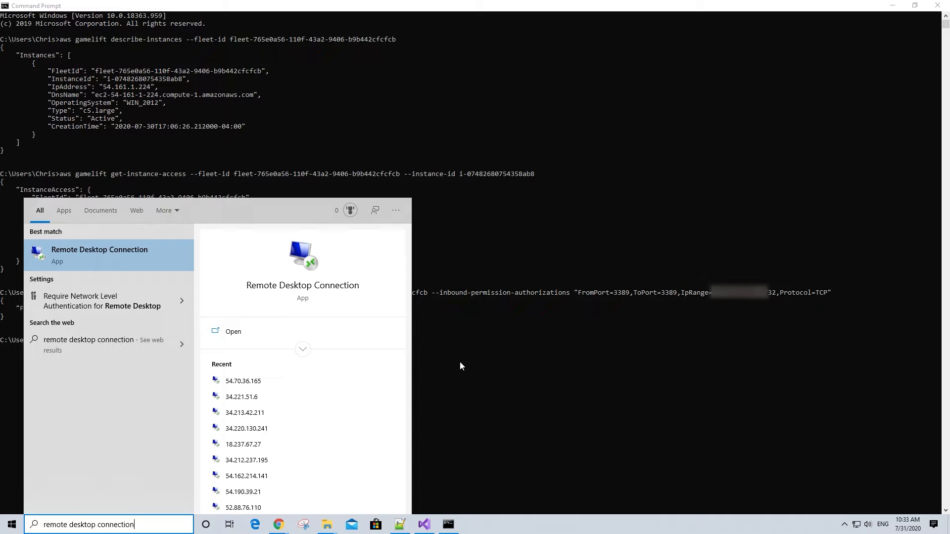
pyautogui.click(143, 257)
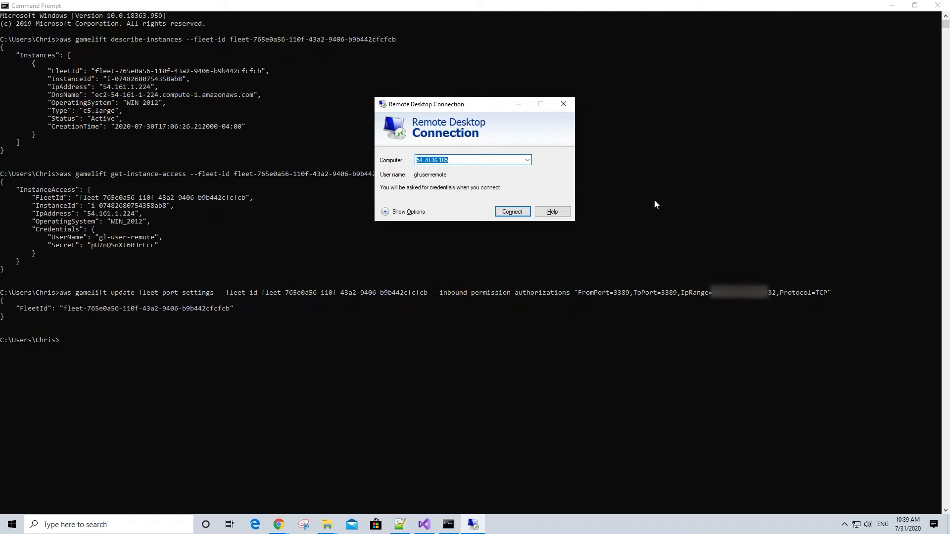
# - Change the Computer address to 54.161.1.224 and connect
pyautogui.press('BackSpace')
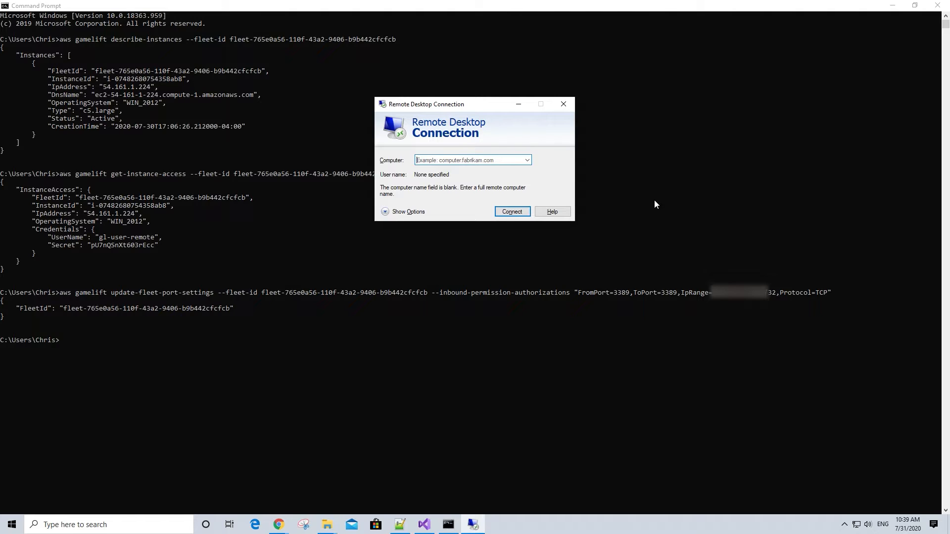
pyautogui.write('54')
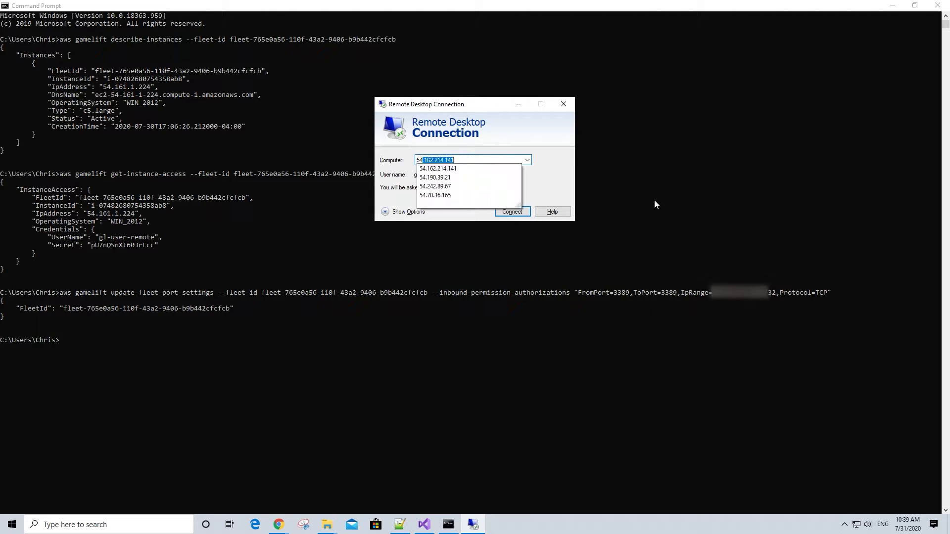
pyautogui.write('.161')
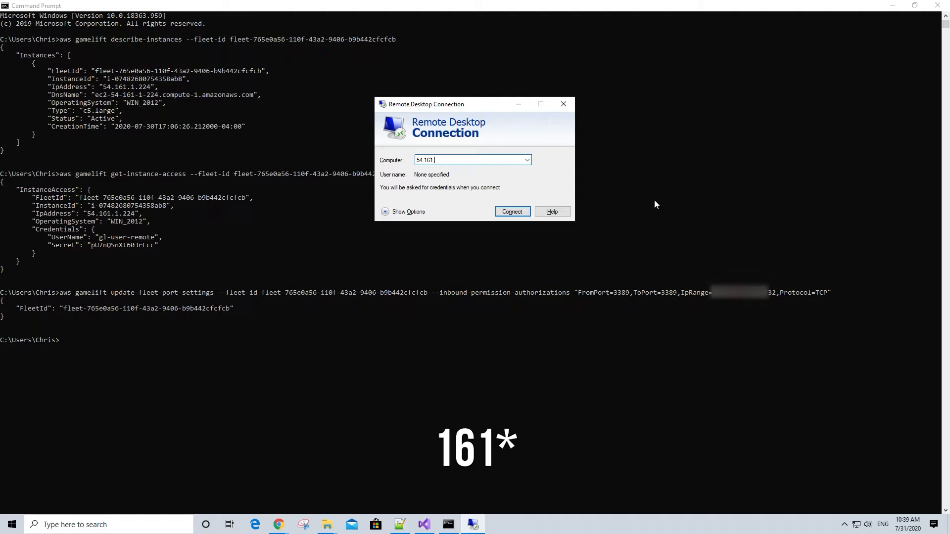
pyautogui.write('.1.224')
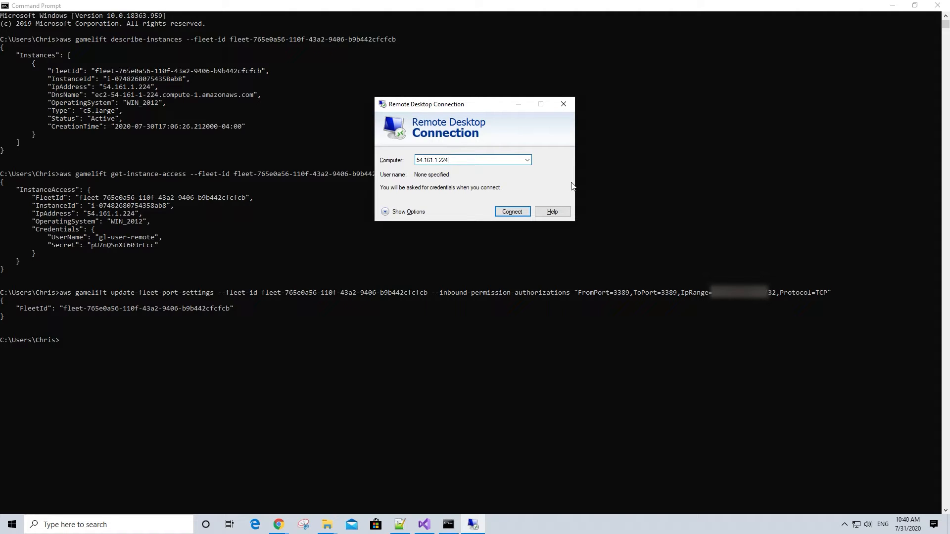
pyautogui.click(517, 216)
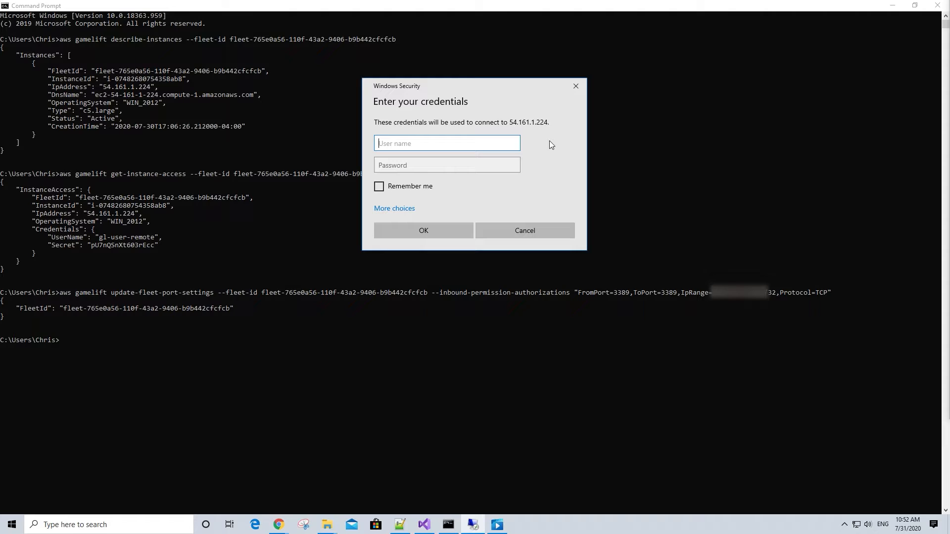
# - Sign in with the instance's remote-access user name and secret password
pyautogui.press('Tab')
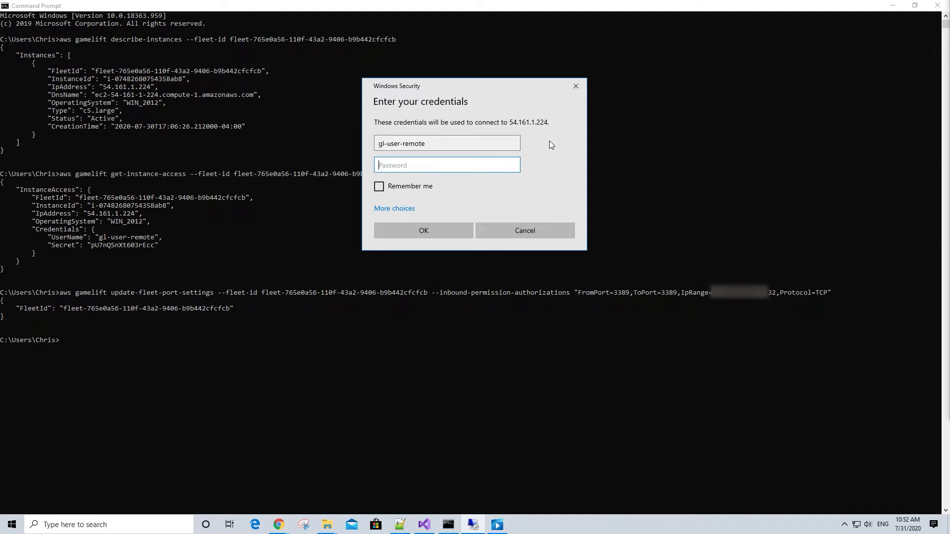
pyautogui.click(440, 227)
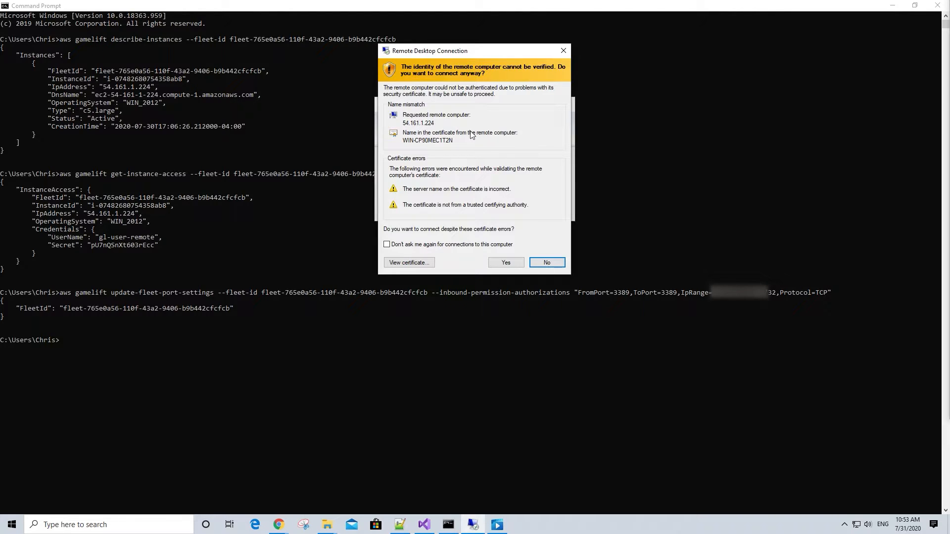
# - Accept the certificate warning to connect to the fleet instance at 54.161.1.224
pyautogui.click(509, 263)
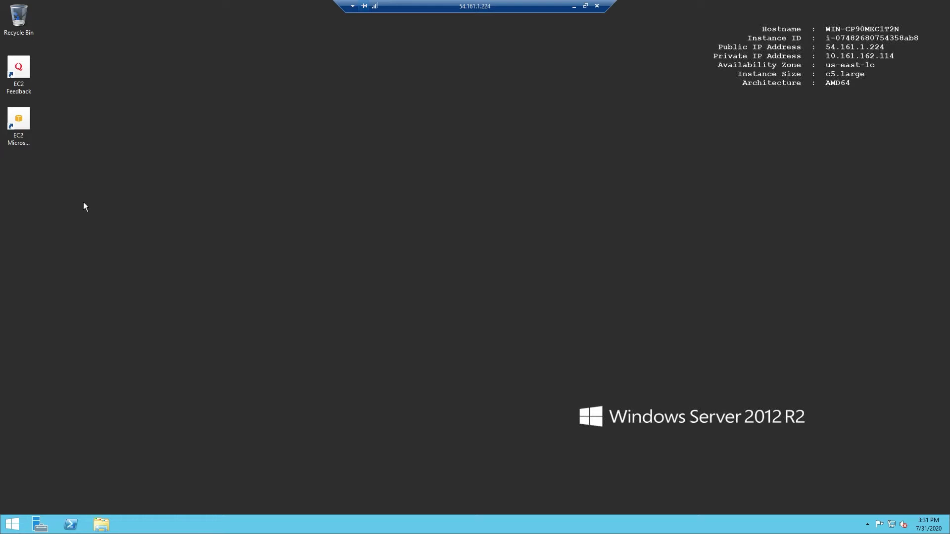
# - Open File Explorer on the remote server to show This PC and Local Disk (C:)
pyautogui.click(101, 524)
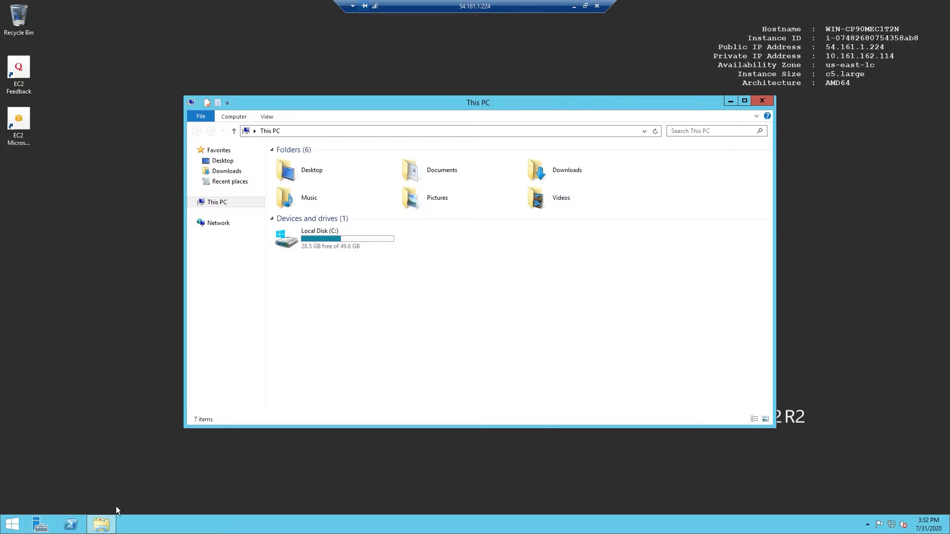
# - Open C:\Game on the remote server and bring the local GameLiftTutorial window beside it
pyautogui.doubleClick(387, 249)
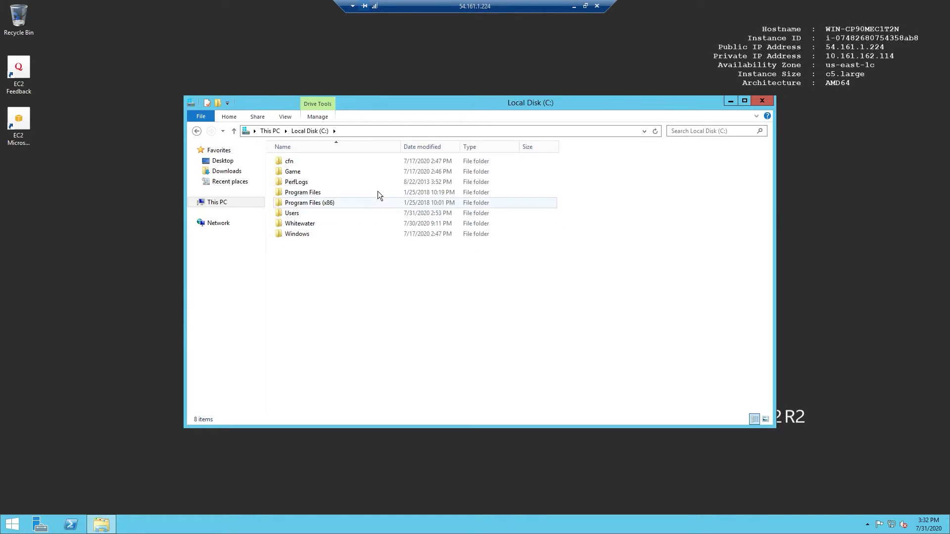
pyautogui.doubleClick(372, 172)
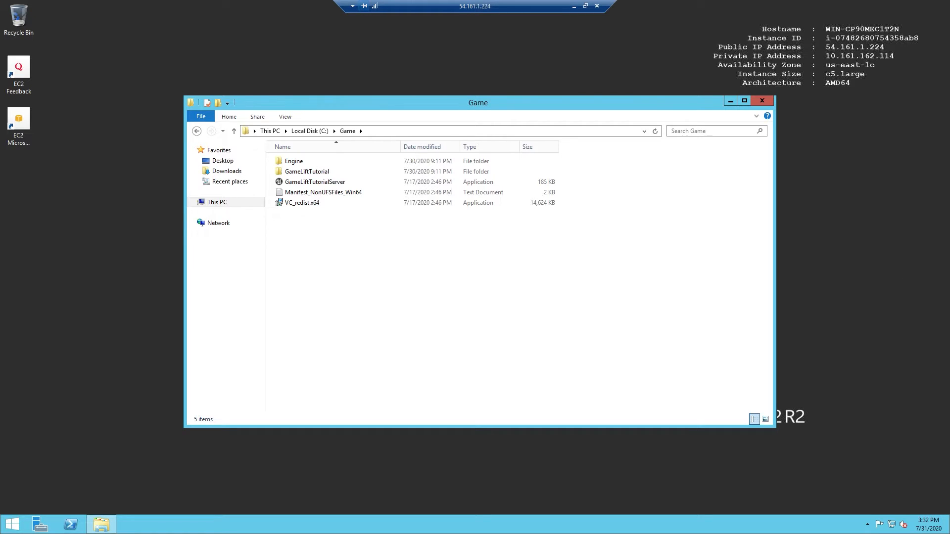
pyautogui.moveTo(949, 116); pyautogui.dragTo(600, 225)
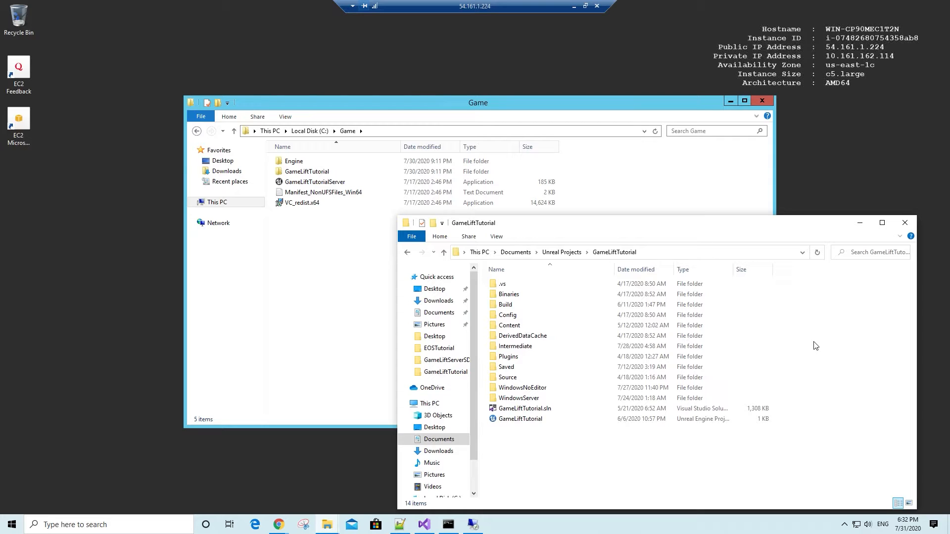
# - Open the local WindowsServer build folder, then move that window off the right edge
pyautogui.doubleClick(673, 397)
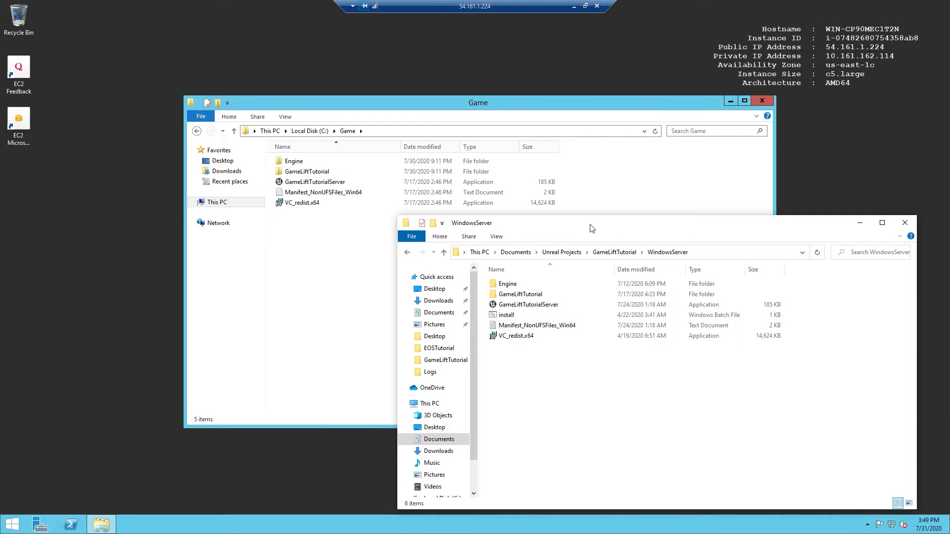
pyautogui.moveTo(590, 228); pyautogui.dragTo(949, 119)
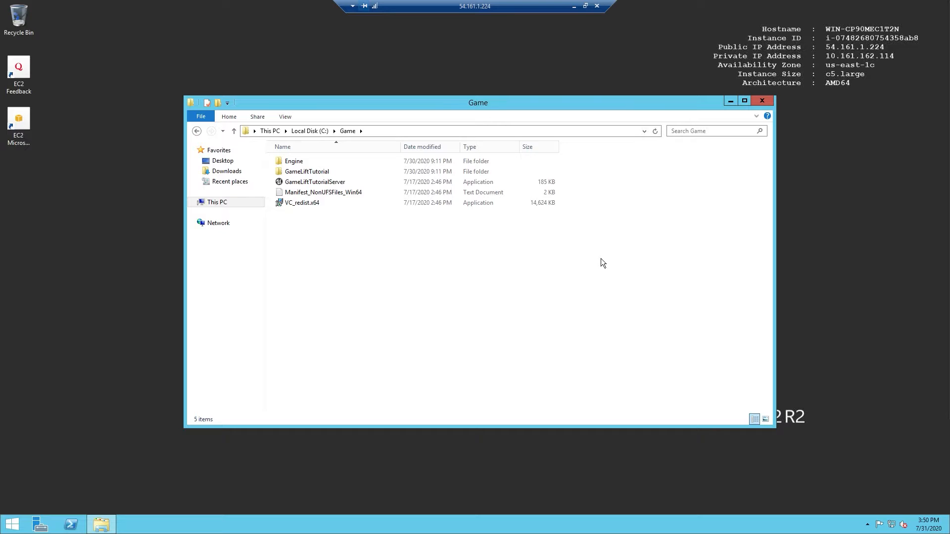
# - Browse to C:\Game\GameLiftTutorial\Saved\Logs and open the newest GameLiftTutorial log in Notepad
pyautogui.doubleClick(407, 171)
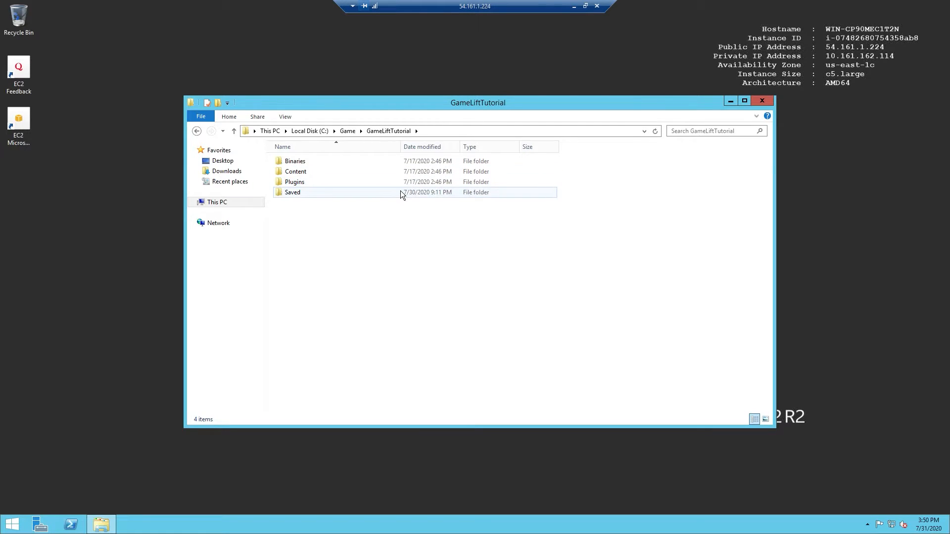
pyautogui.doubleClick(400, 191)
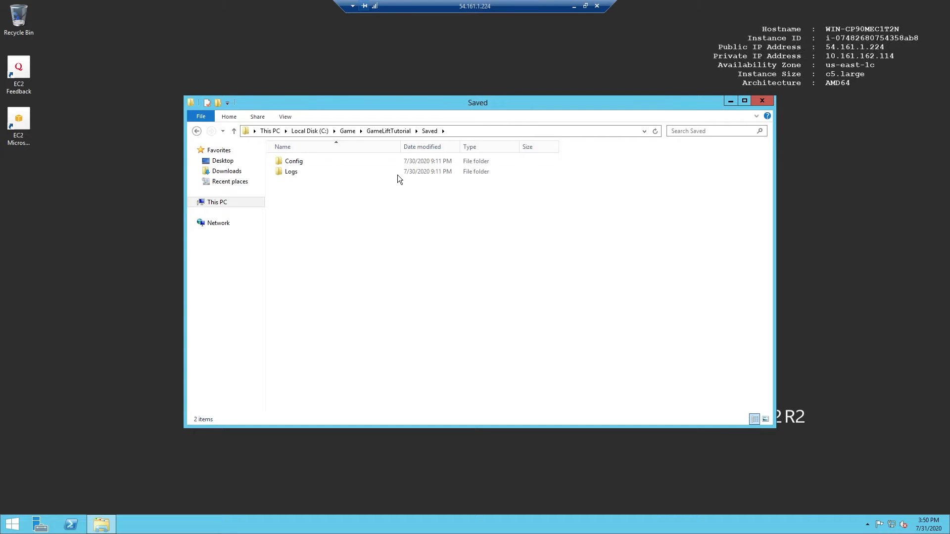
pyautogui.click(397, 175)
pyautogui.doubleClick(399, 178)
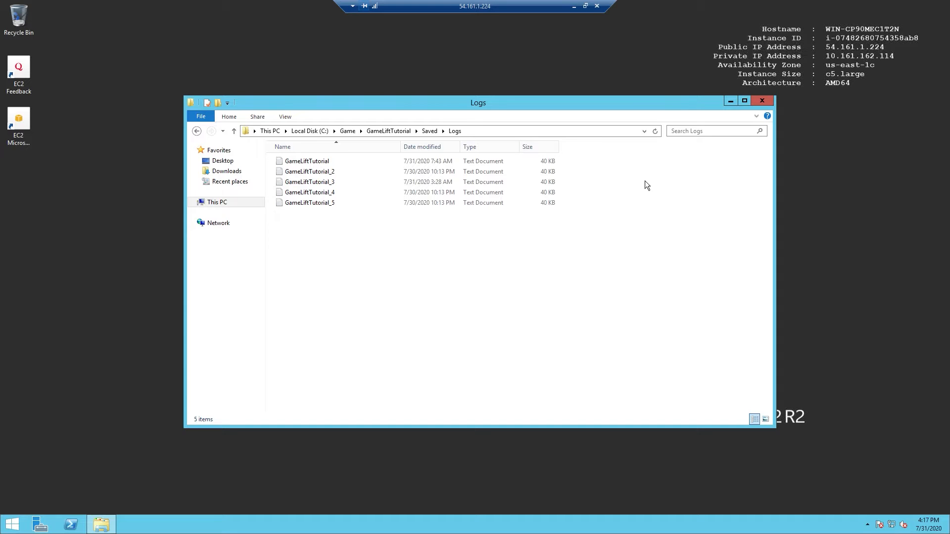
pyautogui.doubleClick(505, 163)
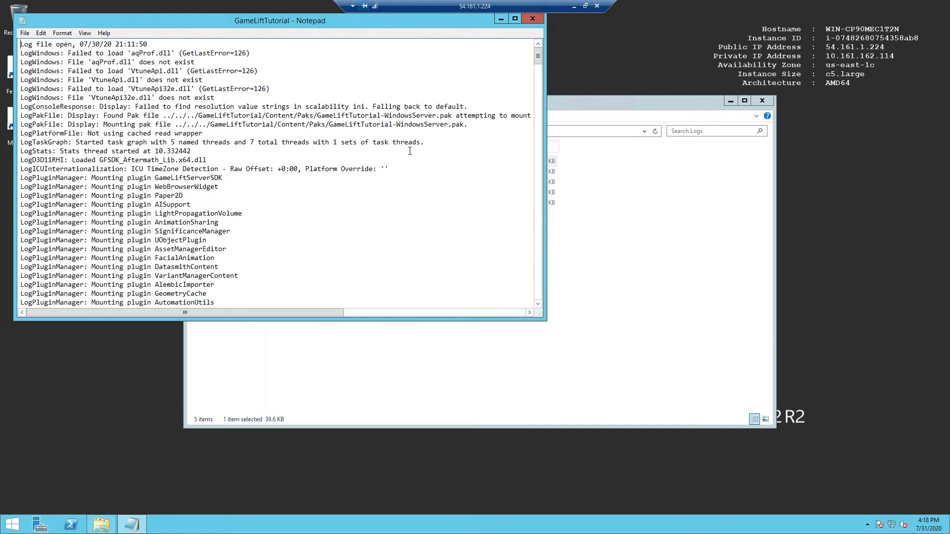
pyautogui.scroll(-18, 434, 183)
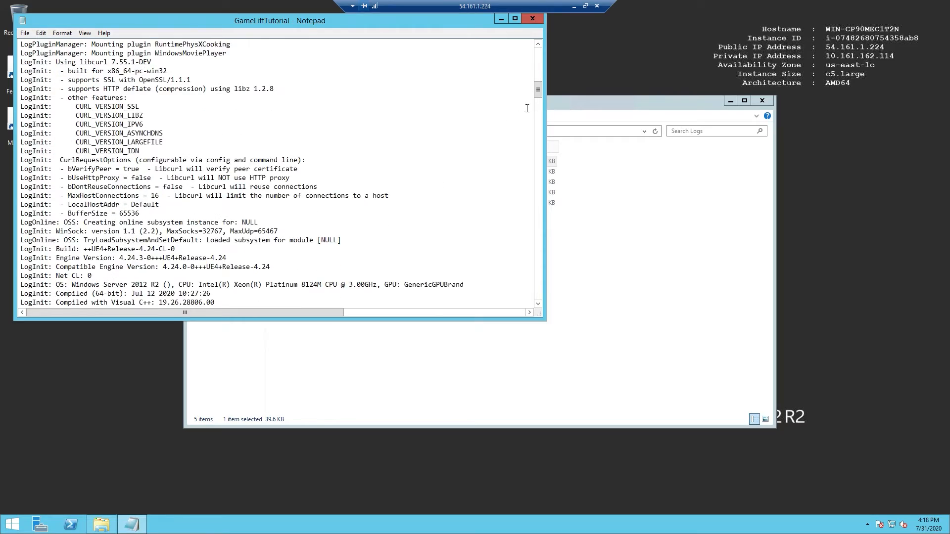
pyautogui.moveTo(537, 88); pyautogui.dragTo(555, 292)
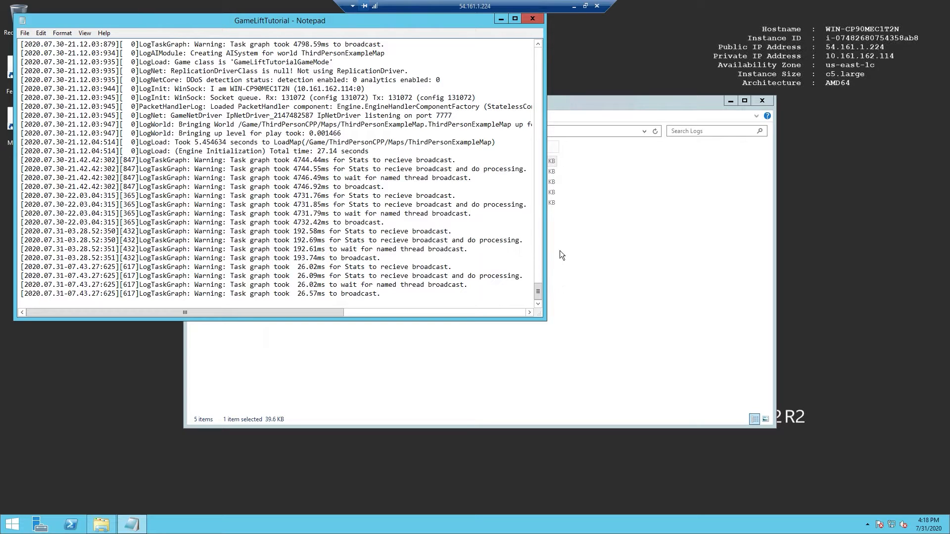
pyautogui.click(533, 18)
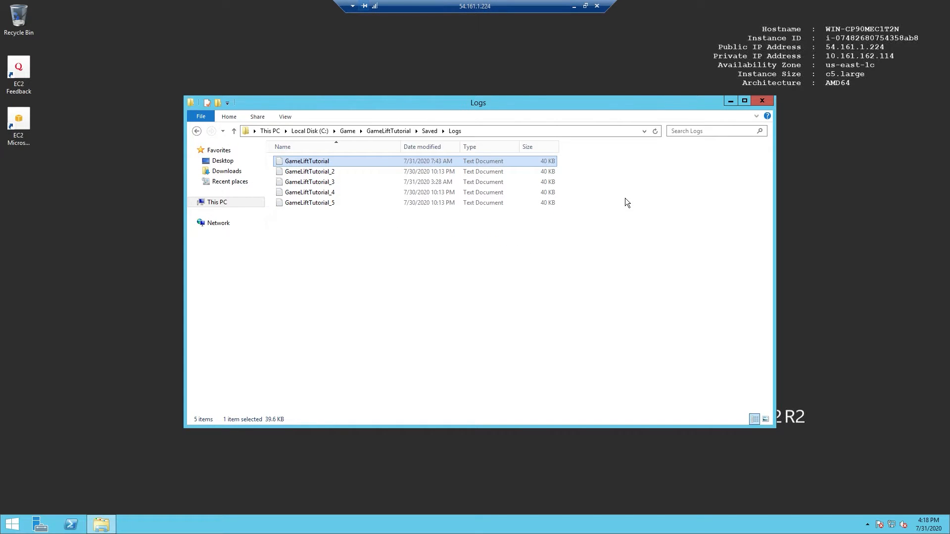
pyautogui.doubleClick(512, 171)
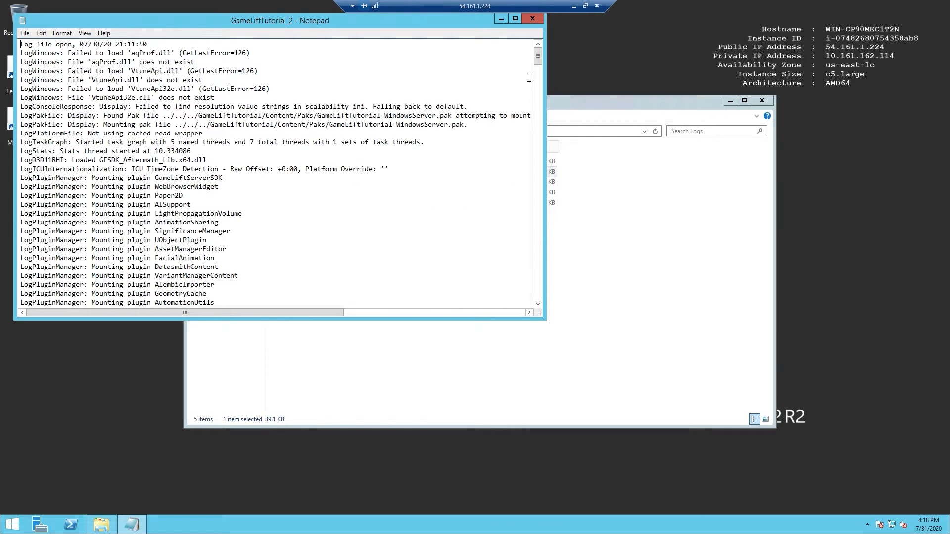
pyautogui.moveTo(537, 61); pyautogui.dragTo(582, 213)
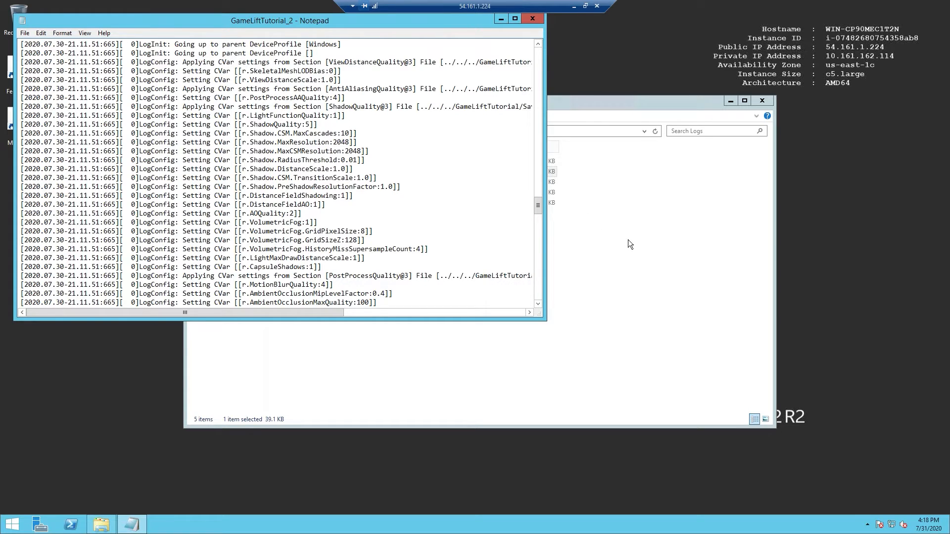
pyautogui.scroll(-6, 483, 255)
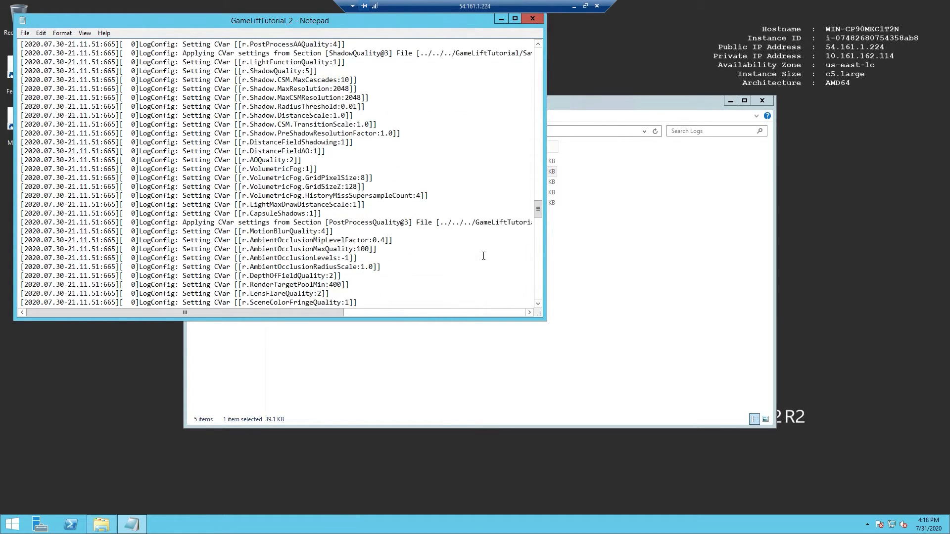
pyautogui.scroll(-5, 483, 255)
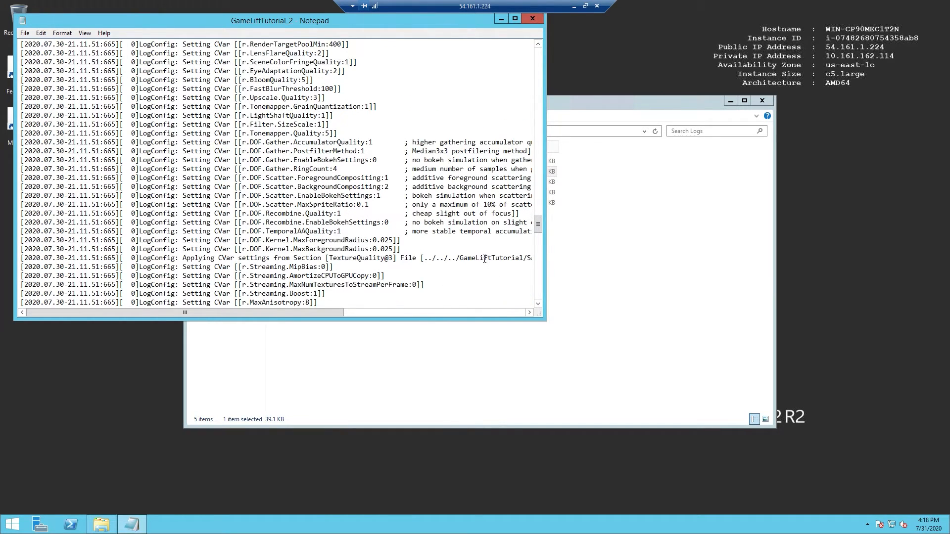
pyautogui.scroll(-11, 484, 258)
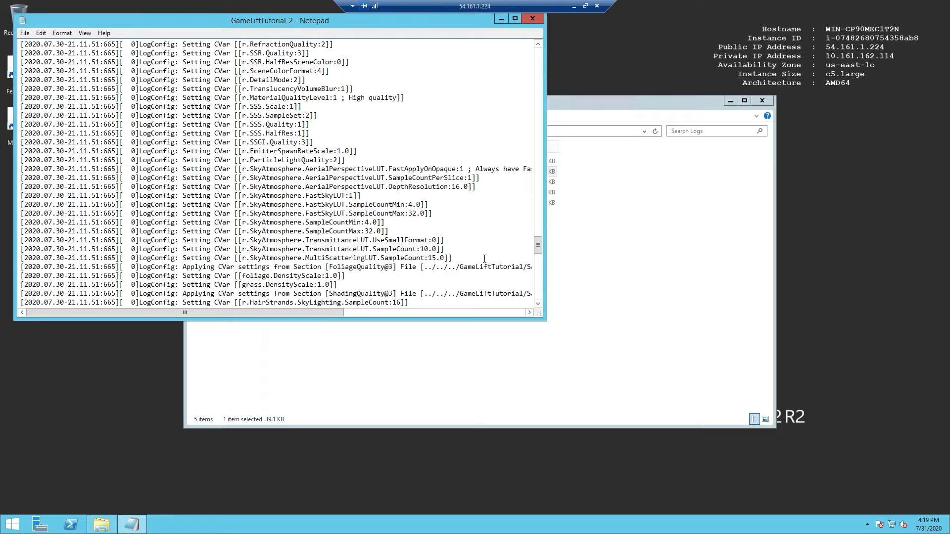
pyautogui.click(533, 19)
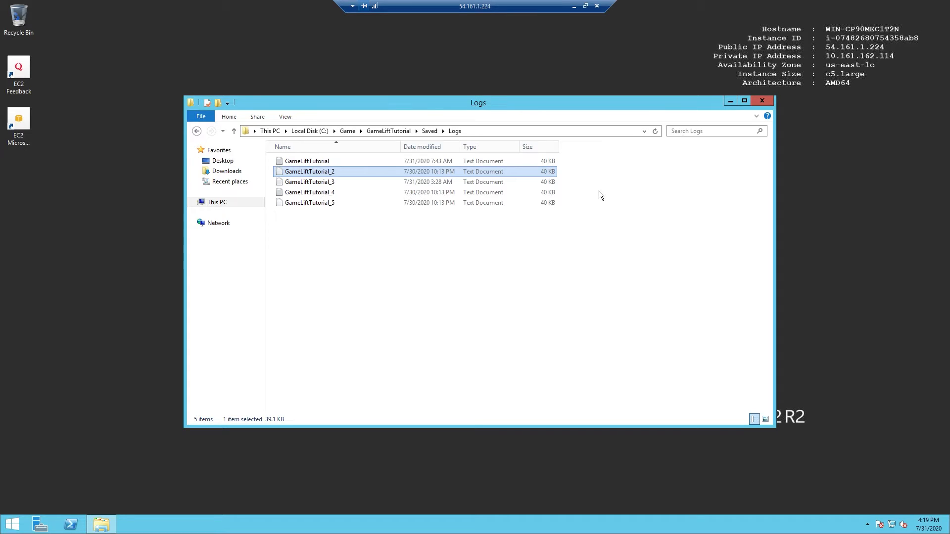
# - Go back to GameLiftTutorial and open Binaries\Win64, where GameLiftTutorialServer is
pyautogui.click(388, 131)
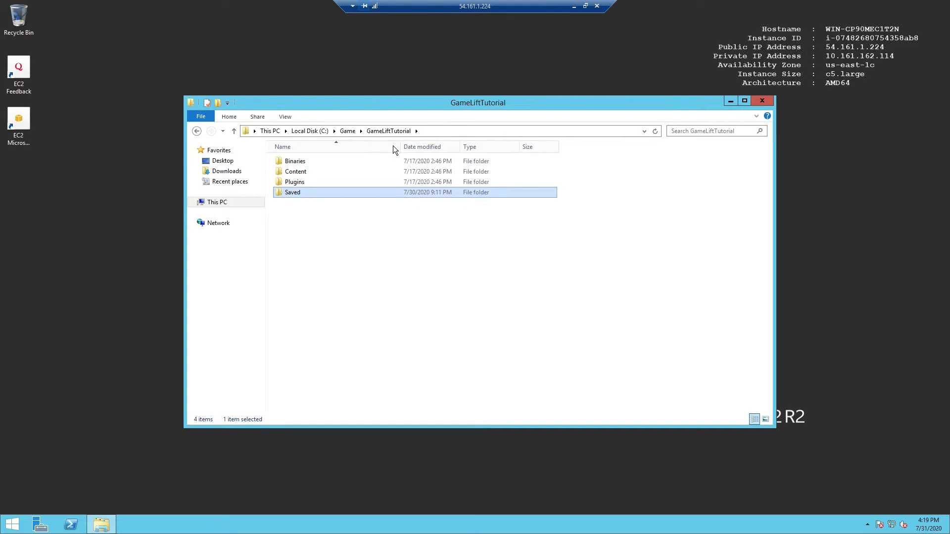
pyautogui.doubleClick(390, 161)
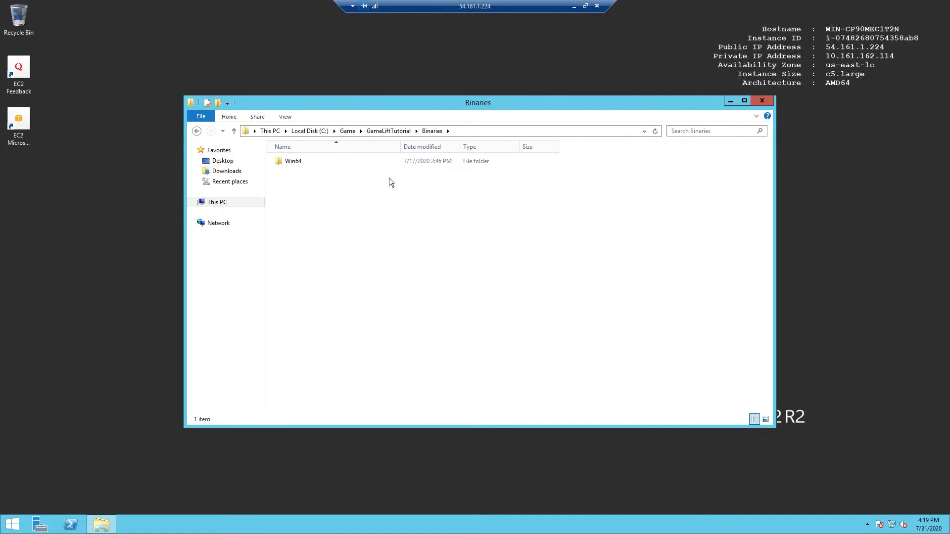
pyautogui.doubleClick(387, 164)
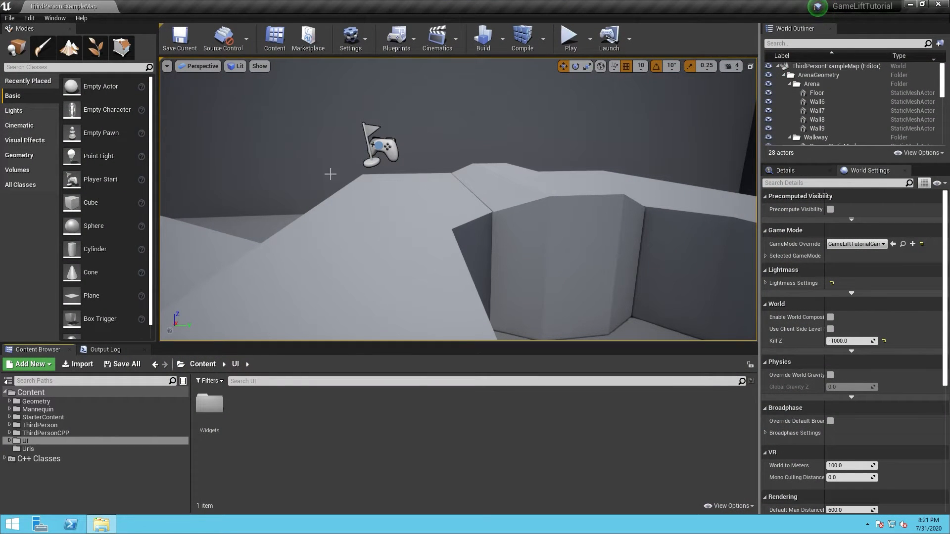
# - Turn on Include Debug Files in the Project section of File > Package Project > Packaging Settings
pyautogui.click(10, 18)
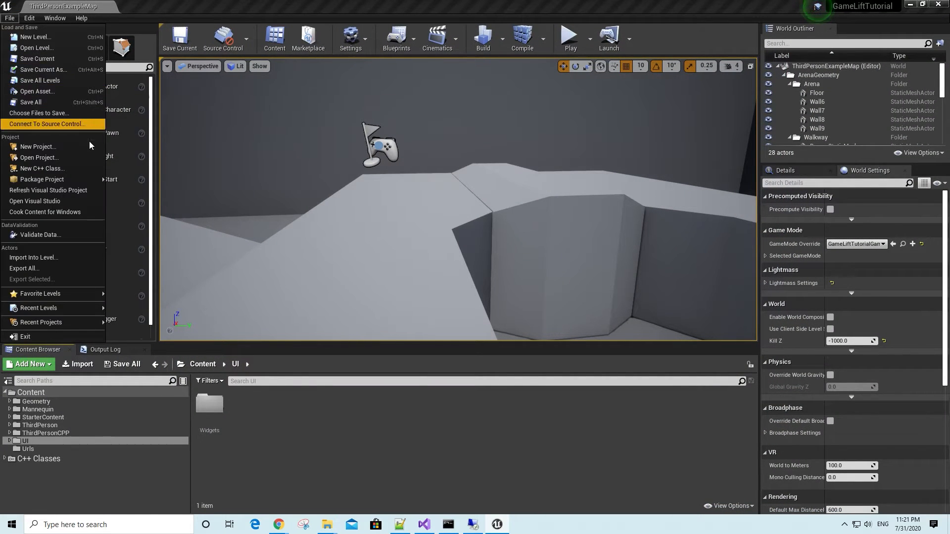
pyautogui.moveTo(82, 182)
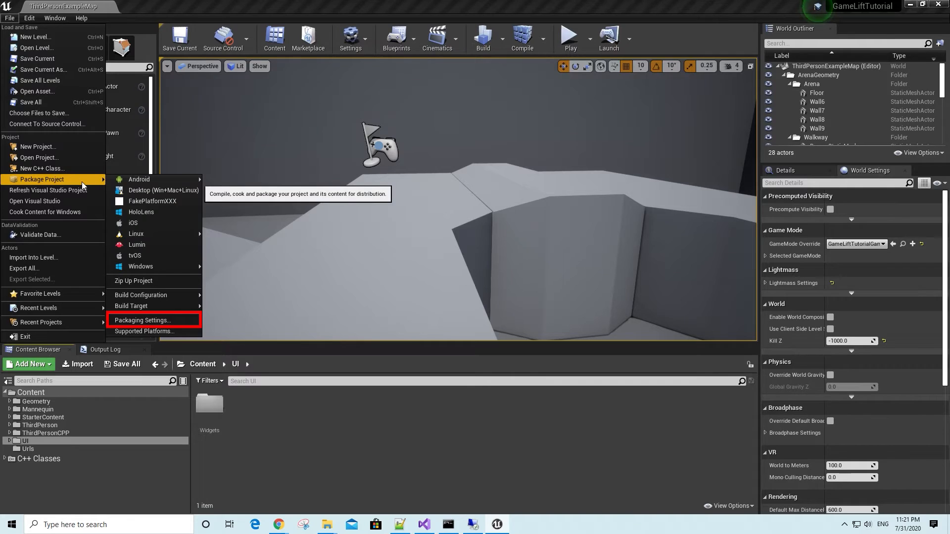
pyautogui.click(180, 320)
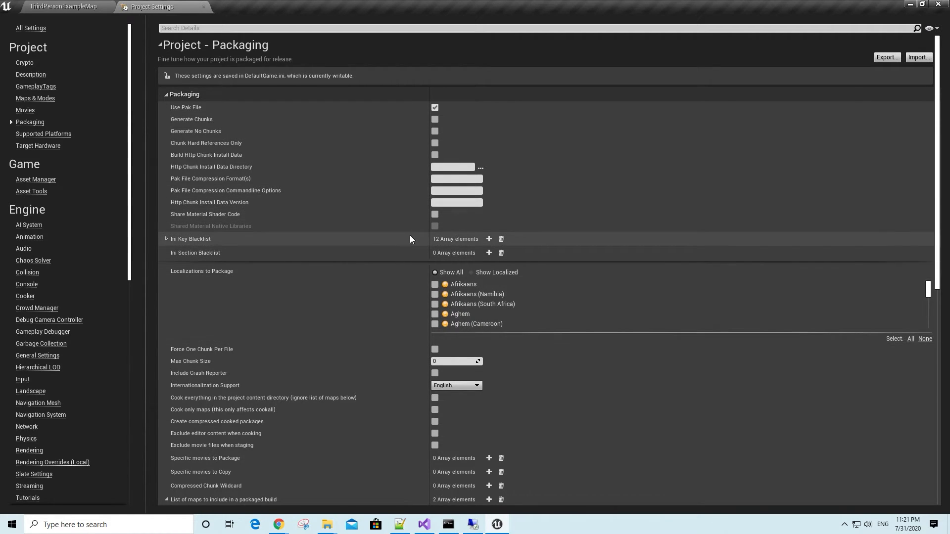
pyautogui.scroll(-10, 391, 252)
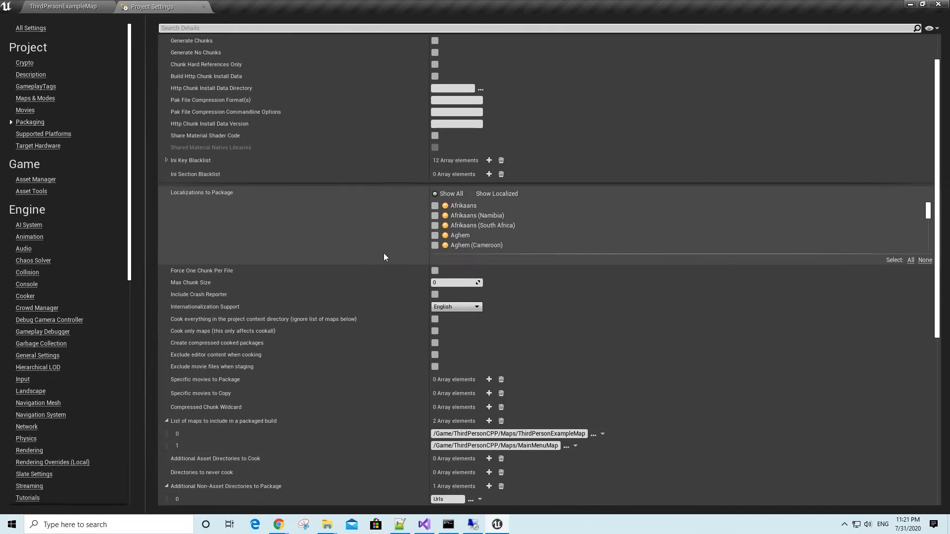
pyautogui.scroll(-2, 307, 295)
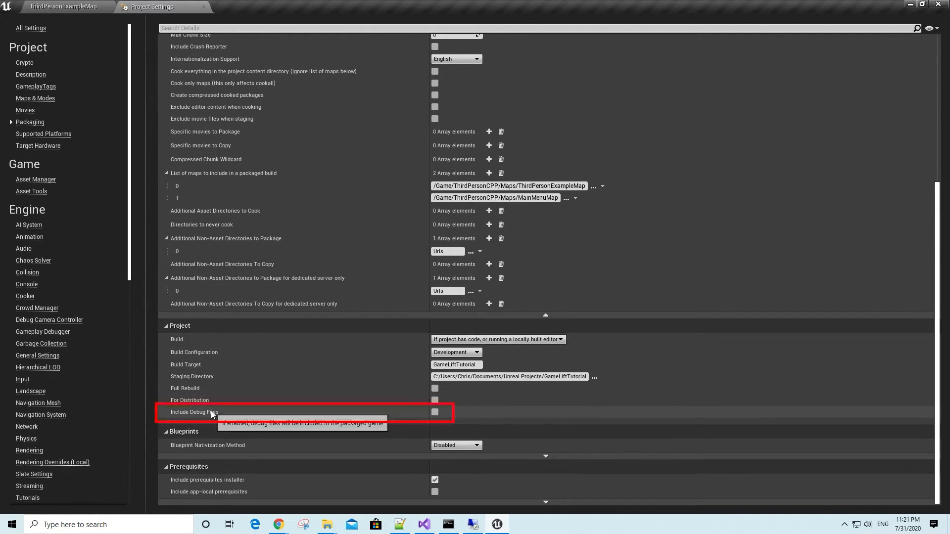
pyautogui.click(435, 413)
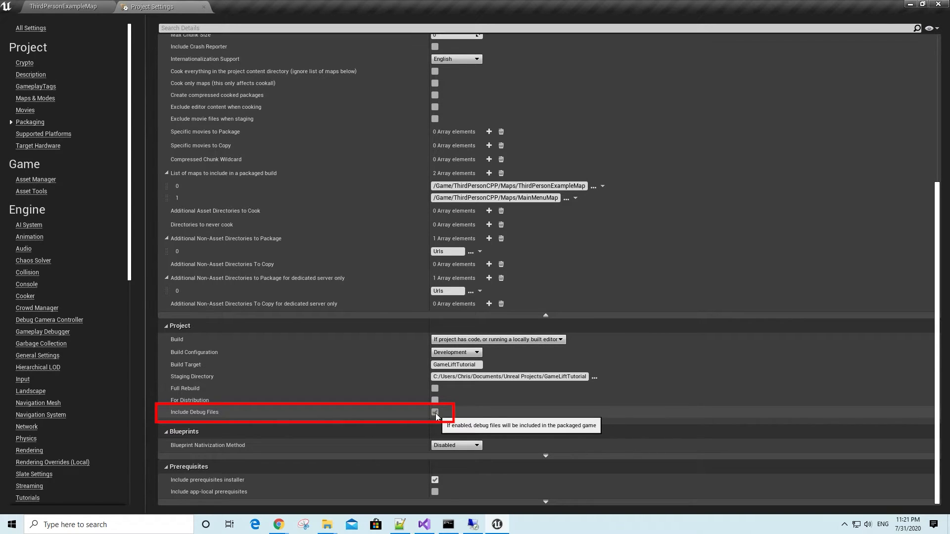
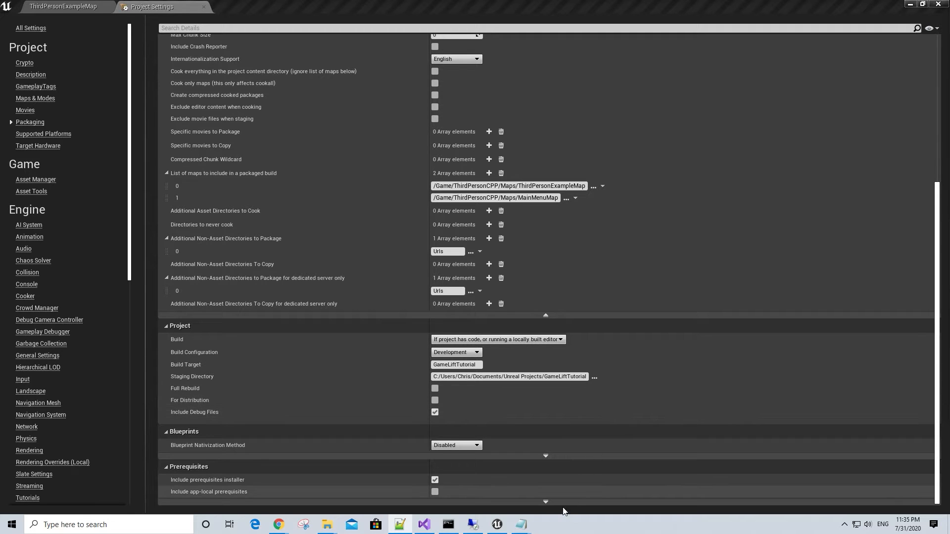
# - Bring the 17.57.37 backup crash log forward in Notepad and scroll across its callstack
pyautogui.moveTo(521, 528)
pyautogui.click(571, 483)
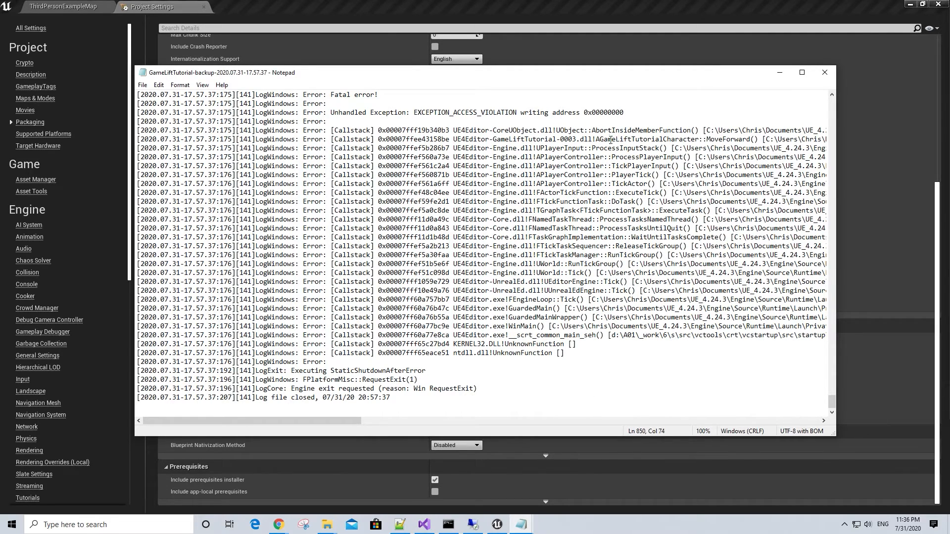
pyautogui.moveTo(346, 418); pyautogui.dragTo(420, 410)
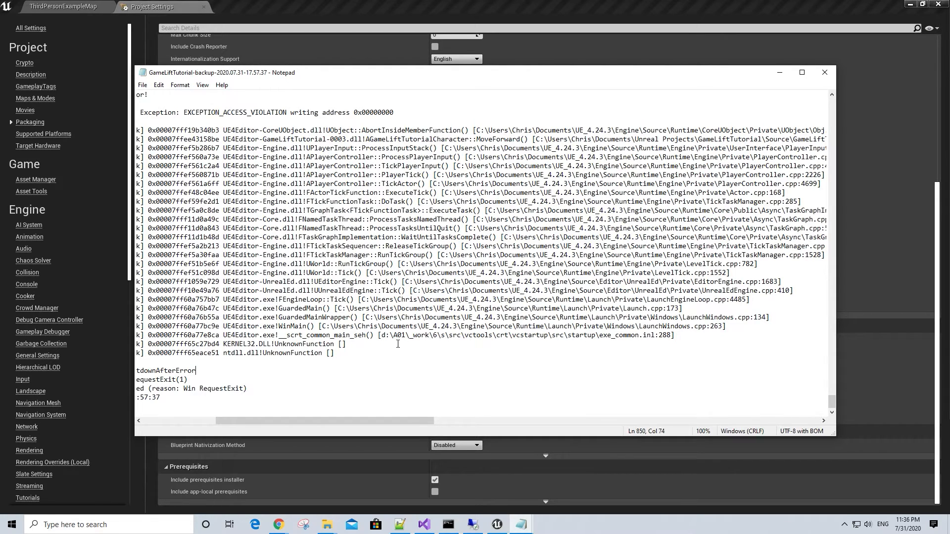
pyautogui.moveTo(388, 420); pyautogui.dragTo(332, 420)
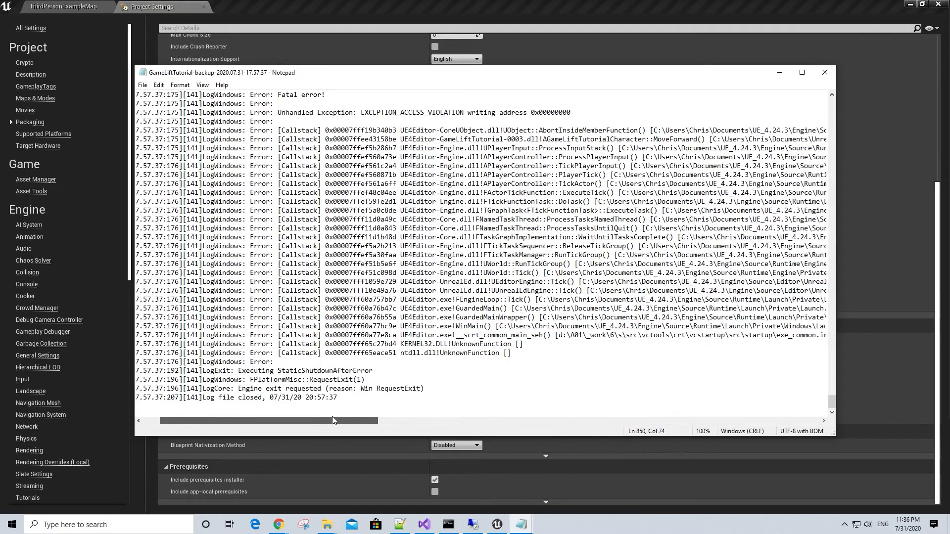
pyautogui.moveTo(280, 130); pyautogui.dragTo(326, 130)
pyautogui.moveTo(335, 420); pyautogui.dragTo(413, 413)
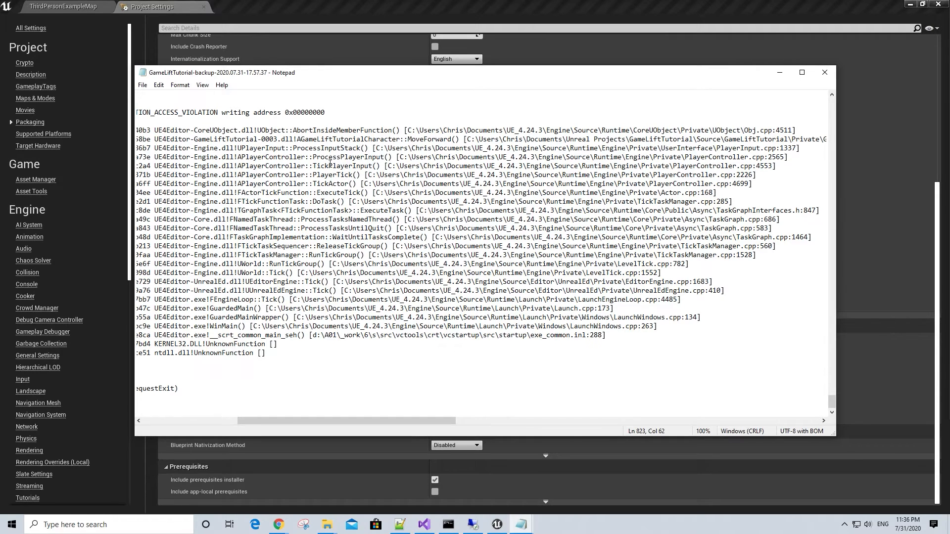
# - Highlight AGameLiftTutorialCharacter::MoveForward and line 127 of GameLiftTutorialCharacter.cpp in the callstack
pyautogui.moveTo(297, 139); pyautogui.dragTo(452, 139)
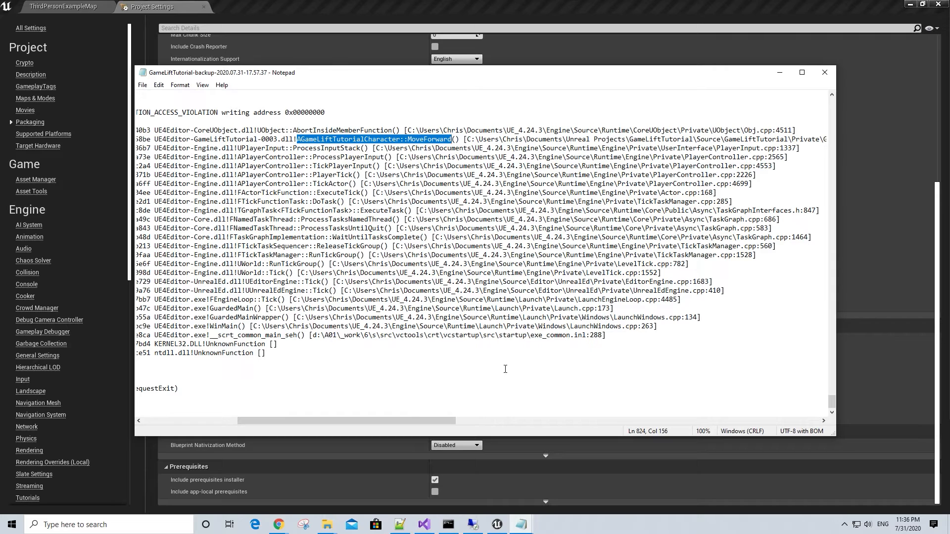
pyautogui.moveTo(443, 420); pyautogui.dragTo(480, 415)
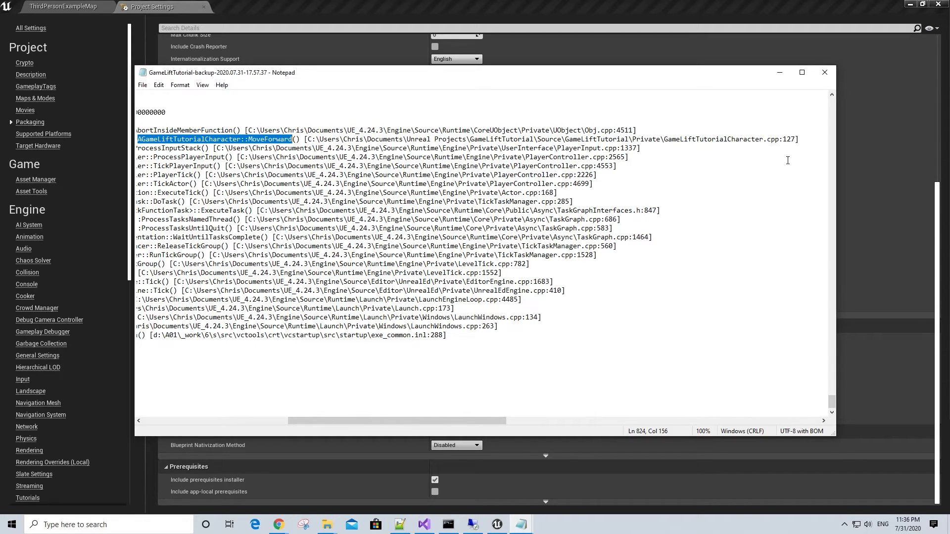
pyautogui.moveTo(795, 139); pyautogui.dragTo(783, 140)
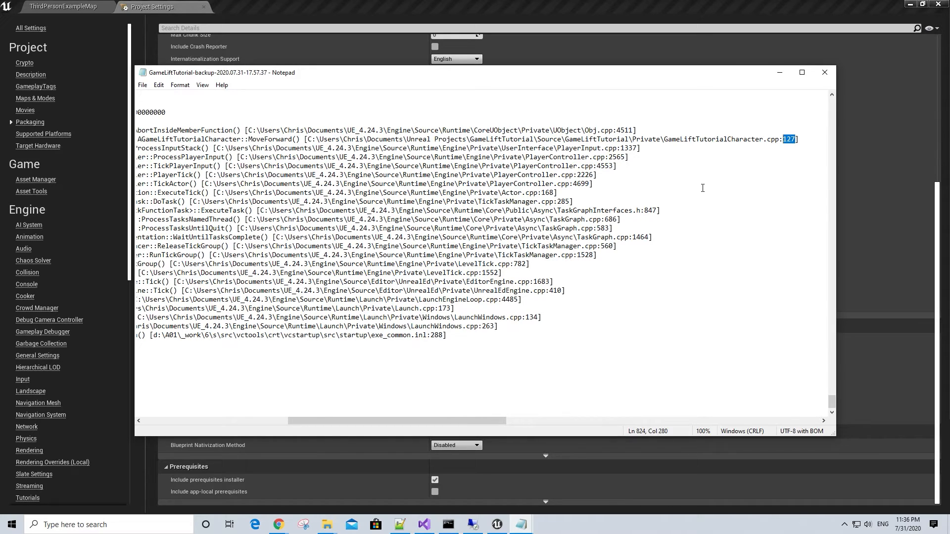
pyautogui.moveTo(486, 421)
pyautogui.mouseDown()
pyautogui.moveTo(469, 423)
pyautogui.moveTo(479, 424)
pyautogui.mouseUp()
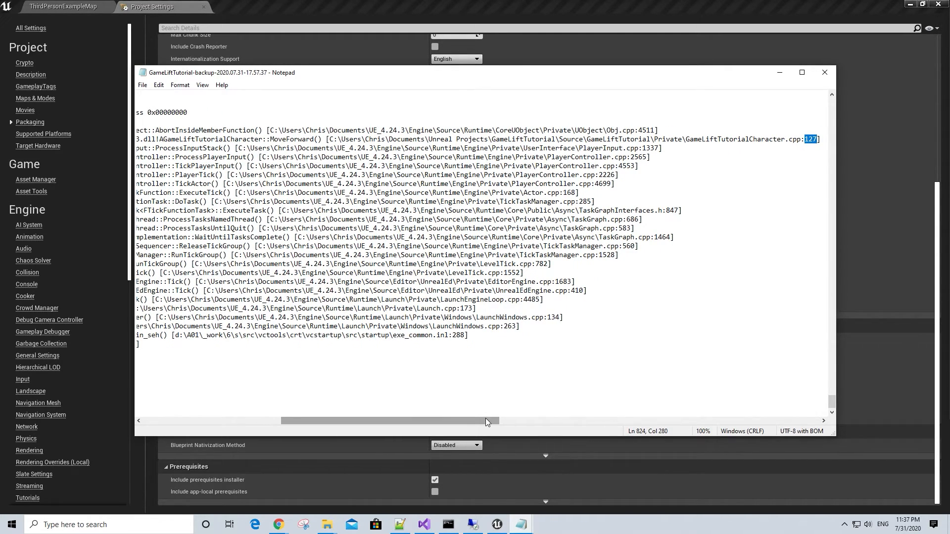
pyautogui.click(521, 524)
# - In the 18.00.47 crash log, highlight the UnknownFunction frame, then return to the remote session
pyautogui.click(486, 482)
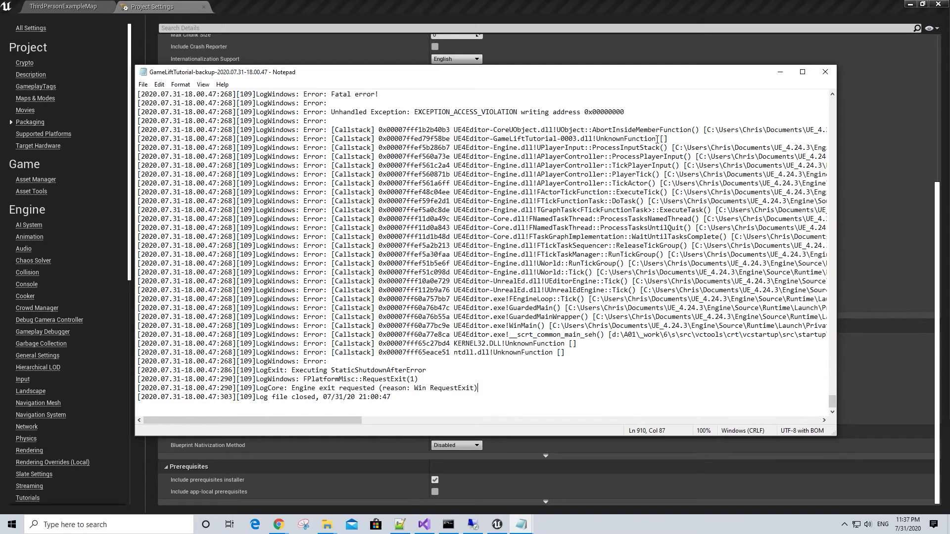
pyautogui.moveTo(656, 139); pyautogui.dragTo(597, 141)
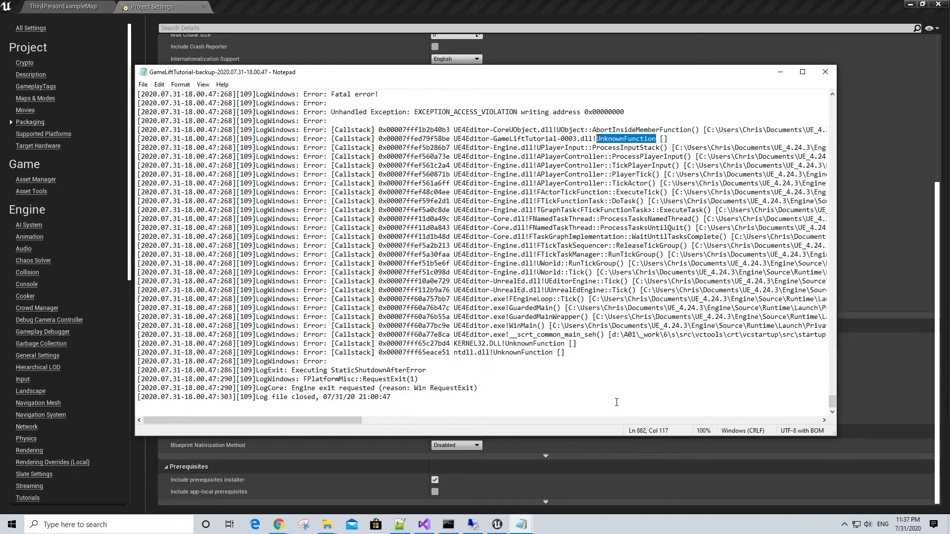
pyautogui.click(473, 524)
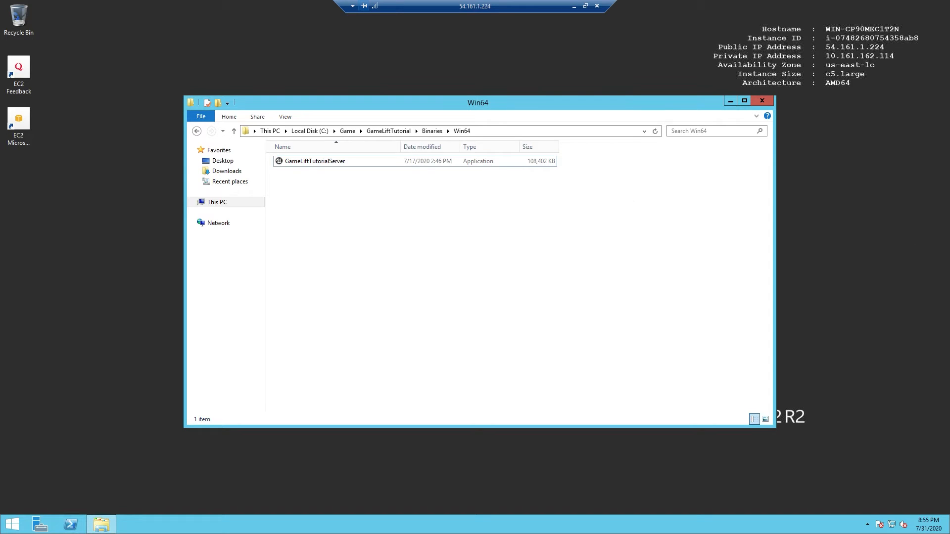
# - Open the local project's Binaries\Win64 folder and inspect the GameLiftTutorialServer executable
pyautogui.moveTo(949, 212); pyautogui.dragTo(455, 162)
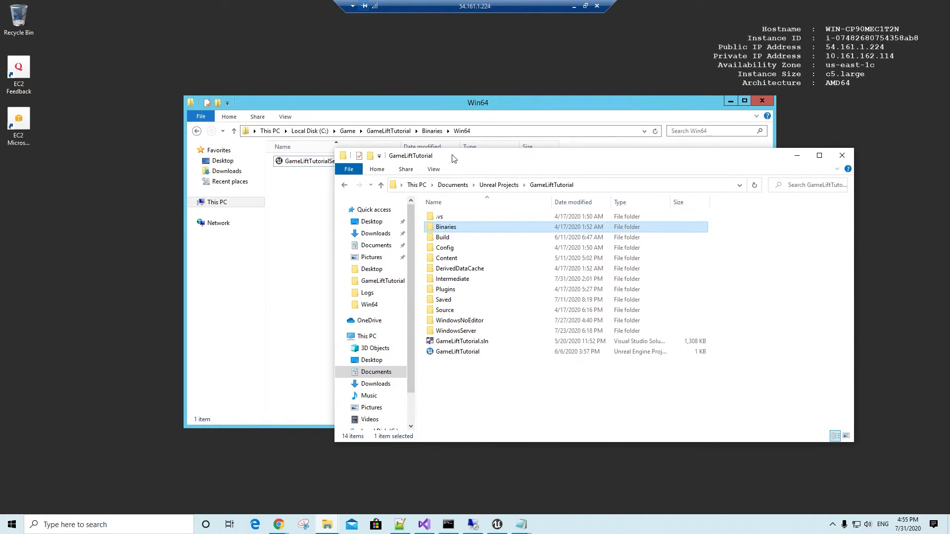
pyautogui.doubleClick(504, 224)
pyautogui.doubleClick(503, 219)
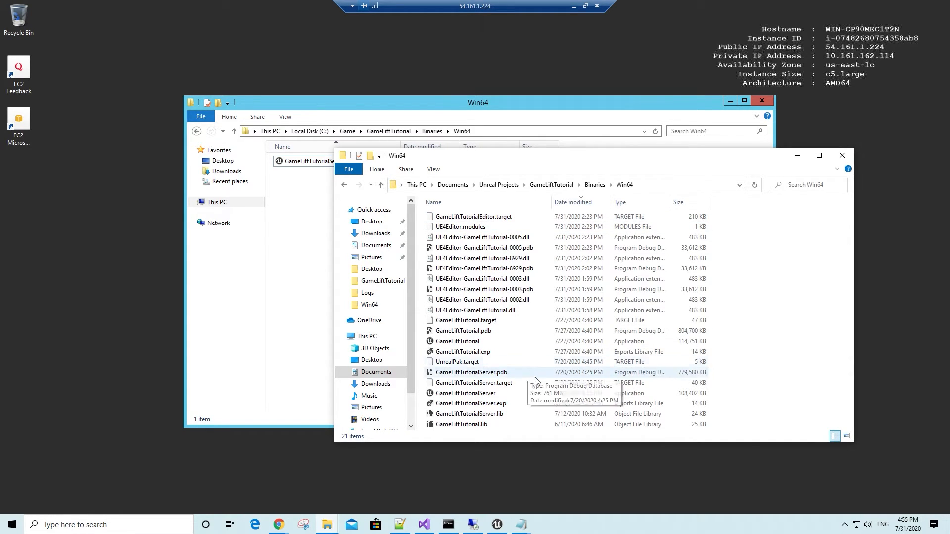
pyautogui.click(552, 395)
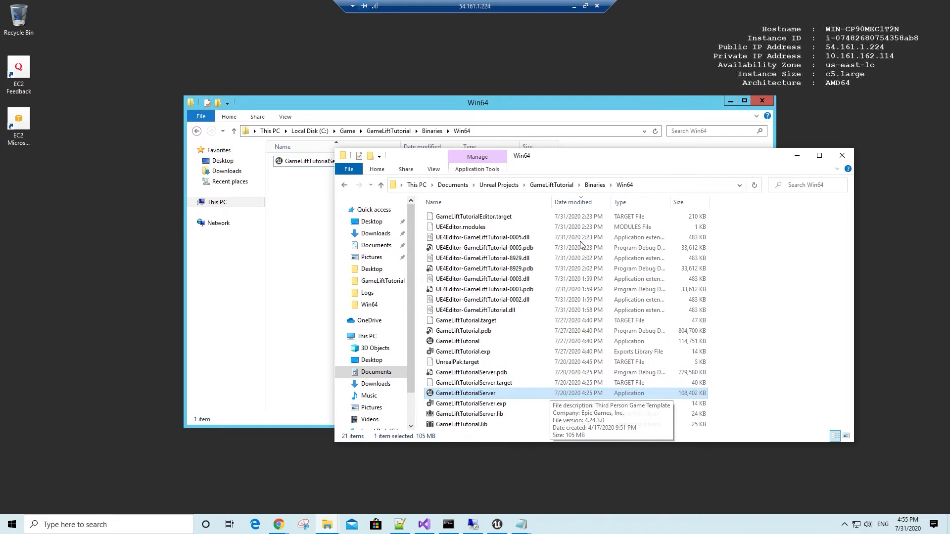
# - Move the local folder aside and launch Task Manager on the remote server
pyautogui.moveTo(591, 159); pyautogui.dragTo(949, 149)
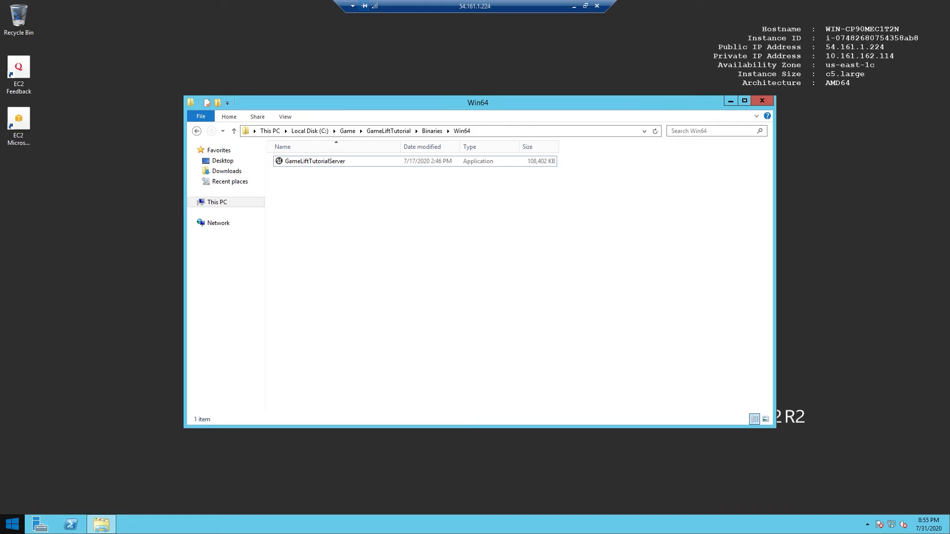
pyautogui.rightClick(8, 529)
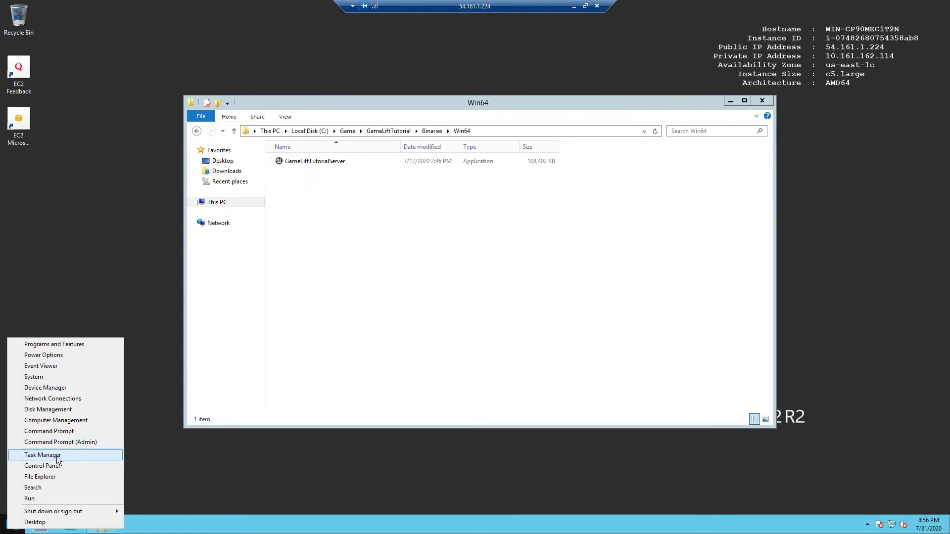
pyautogui.click(88, 453)
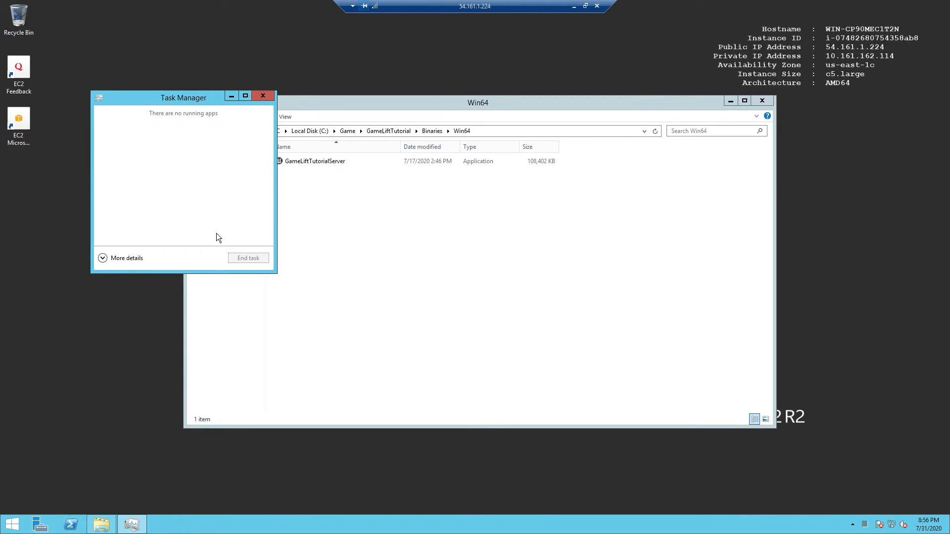
# - Expand Task Manager to full details and select each of the five Third Person Game Template processes
pyautogui.click(121, 258)
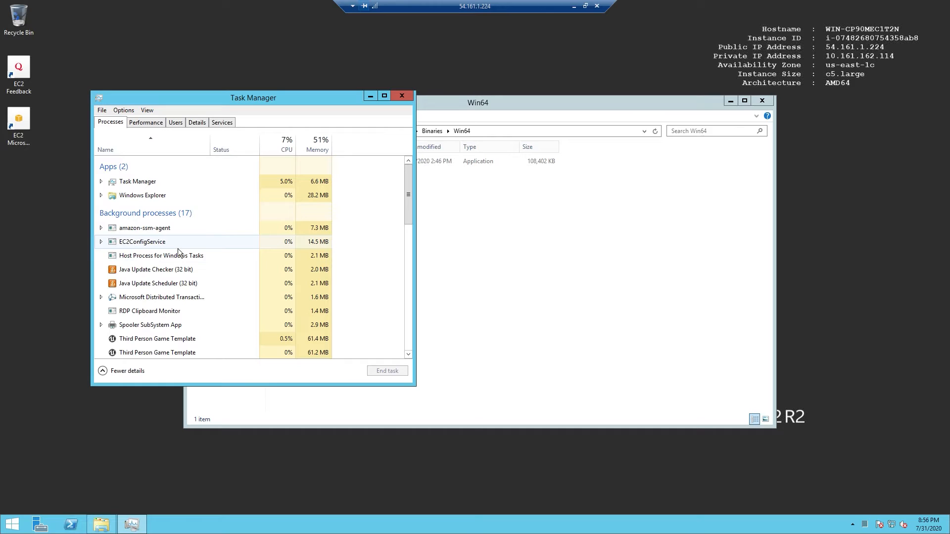
pyautogui.scroll(-2, 222, 259)
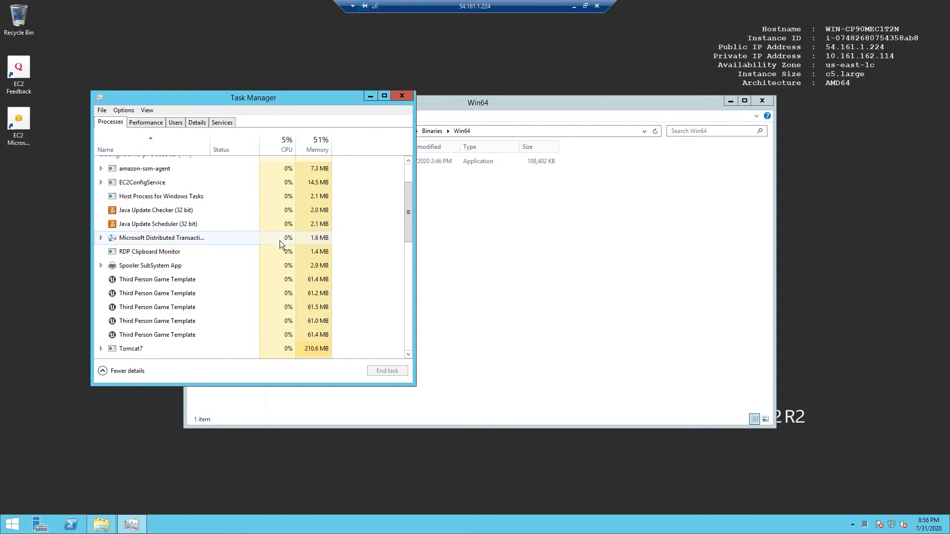
pyautogui.click(238, 280)
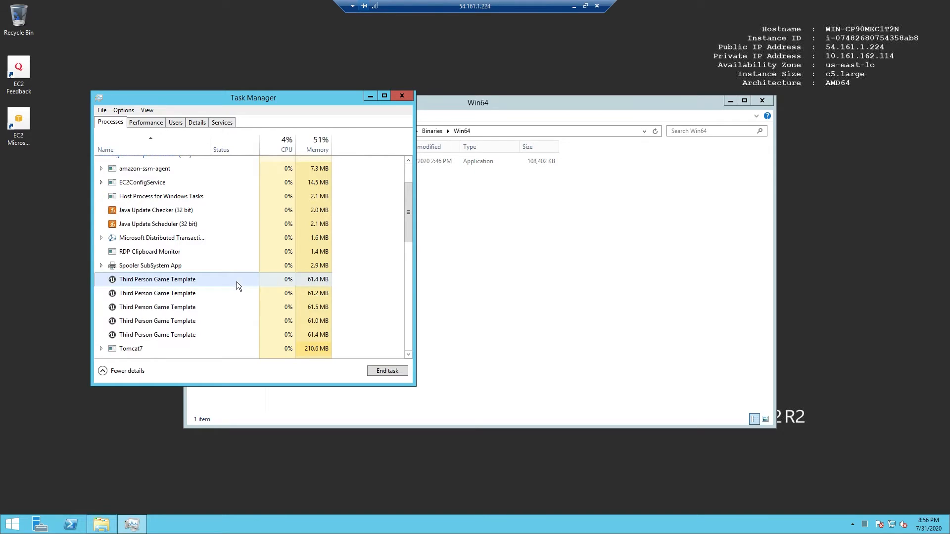
pyautogui.click(227, 293)
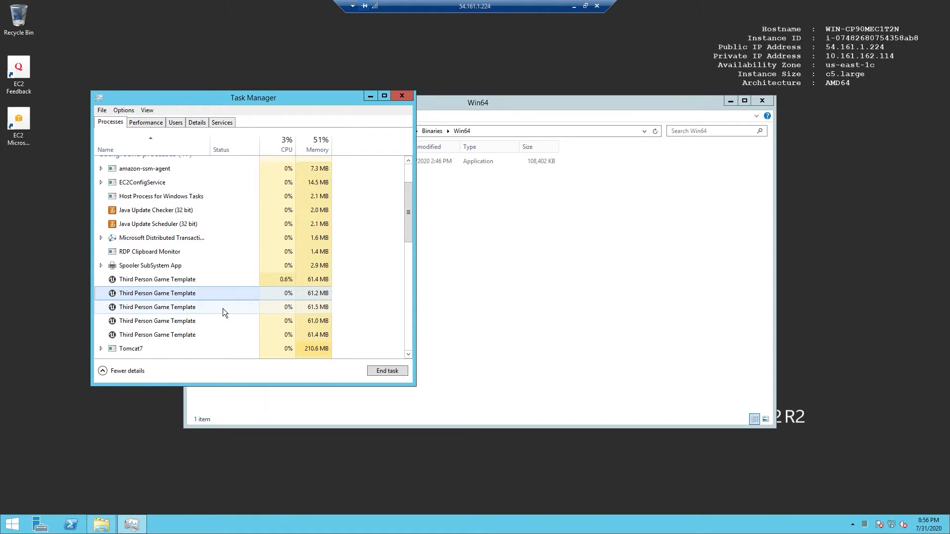
pyautogui.click(222, 308)
pyautogui.click(217, 324)
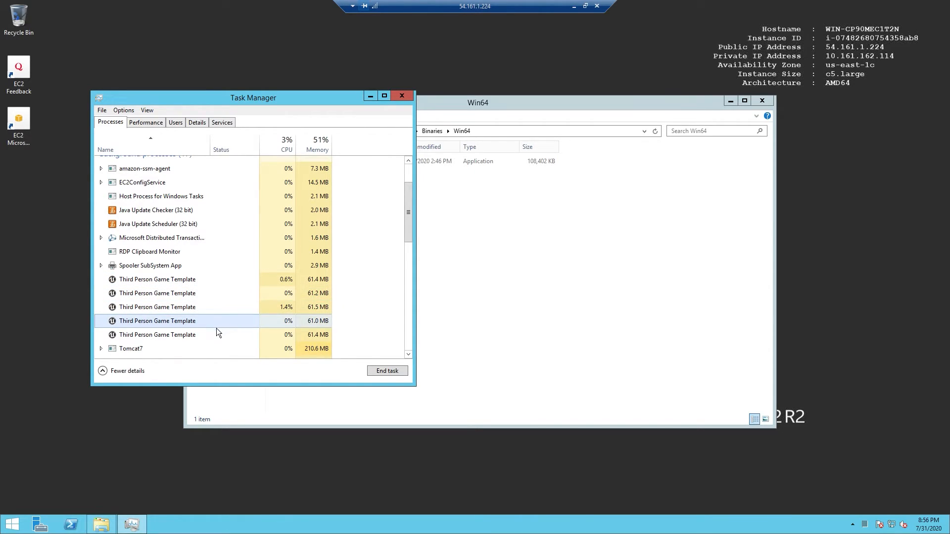
pyautogui.click(216, 331)
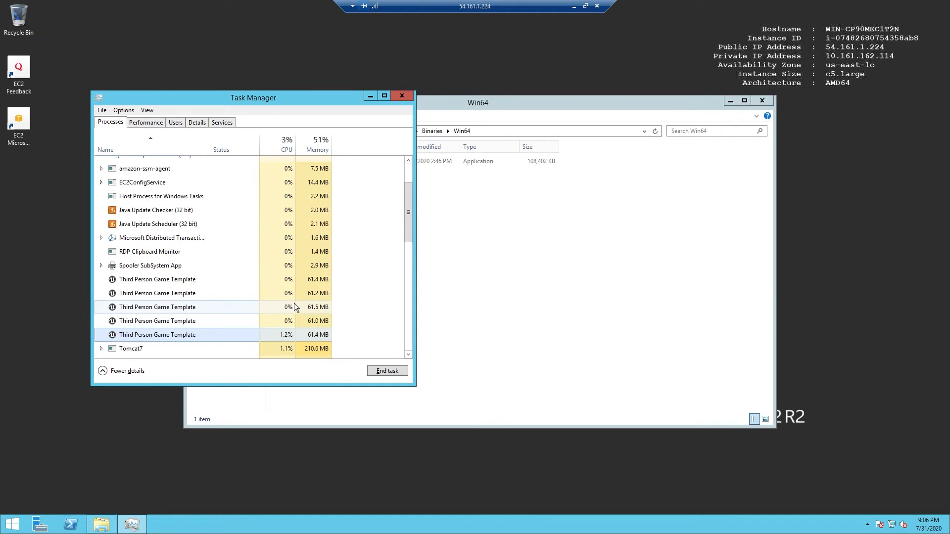
# - End the first Third Person Game Template process, then switch to the local browser
pyautogui.click(284, 282)
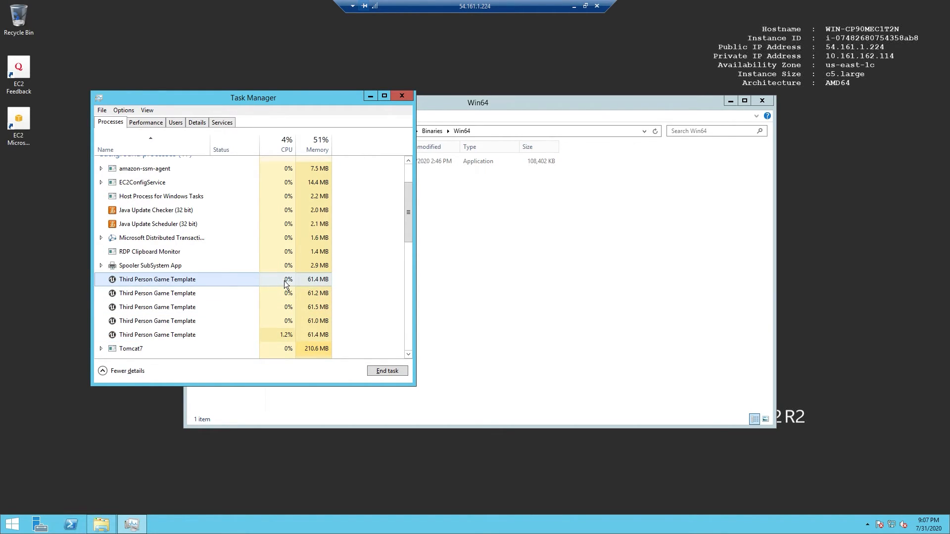
pyautogui.click(388, 369)
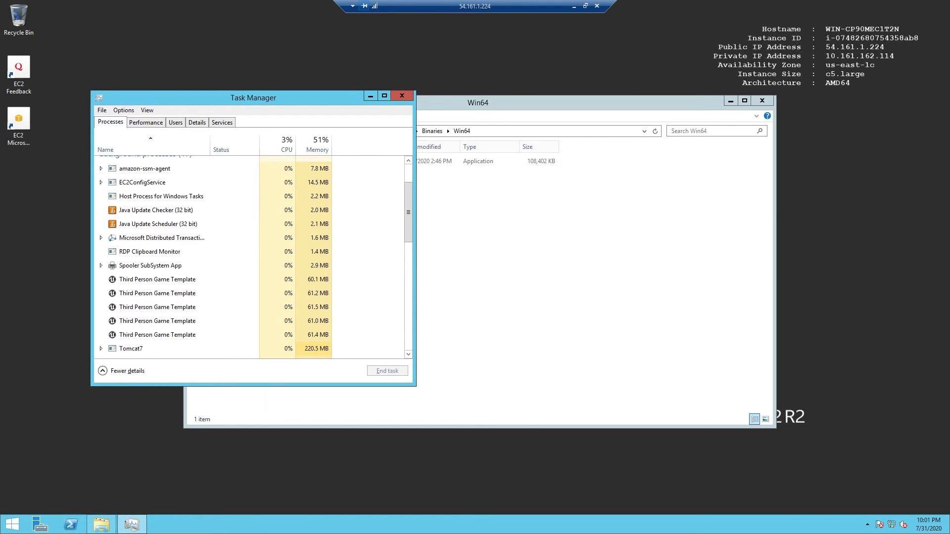
pyautogui.click(574, 6)
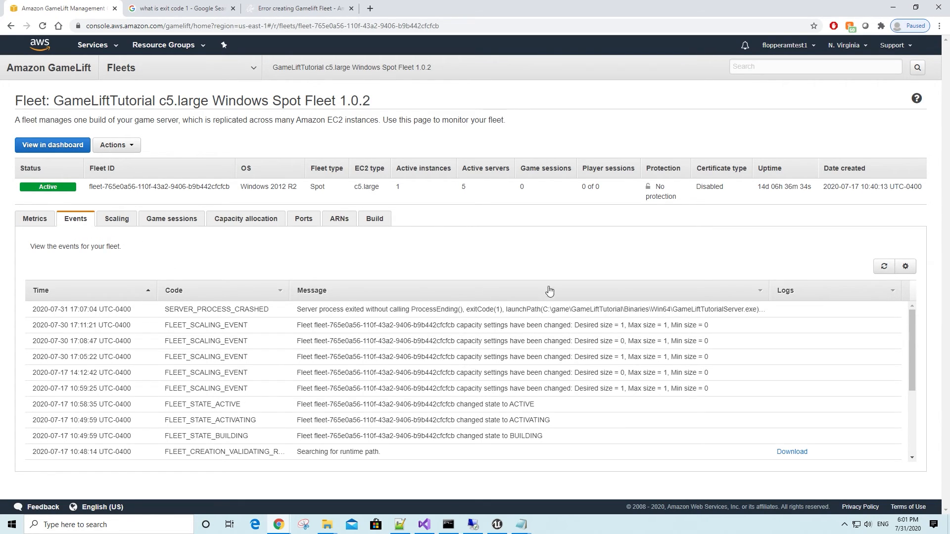
# - Refresh the fleet events, widen the Message column to read SERVER_PROCESS_CRASHED, then return to the remote desktop
pyautogui.click(884, 266)
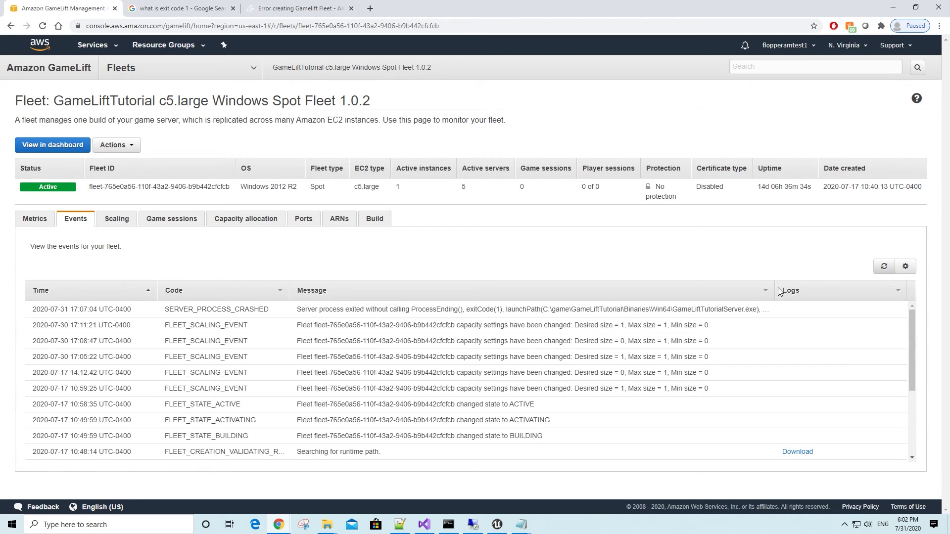
pyautogui.moveTo(777, 288)
pyautogui.mouseDown()
pyautogui.moveTo(851, 292)
pyautogui.moveTo(772, 290)
pyautogui.mouseUp()
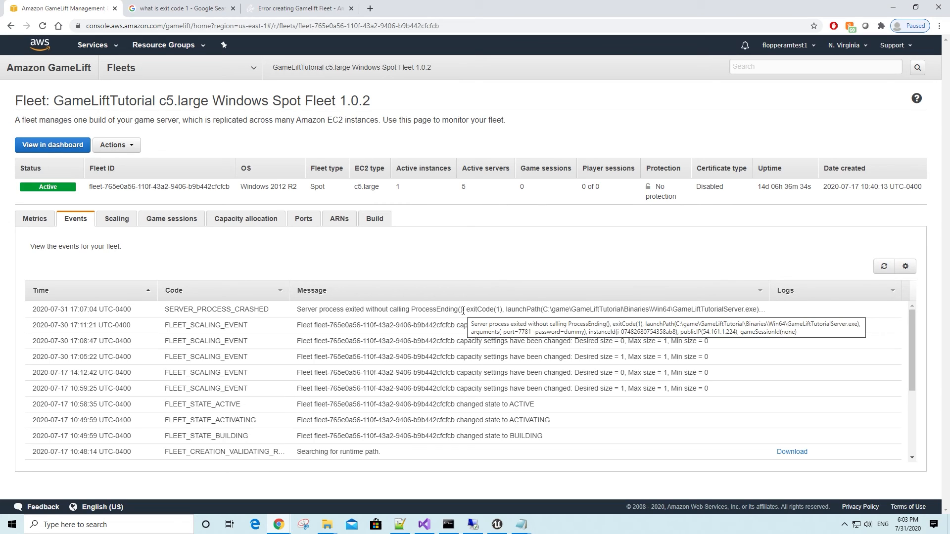
pyautogui.click(472, 524)
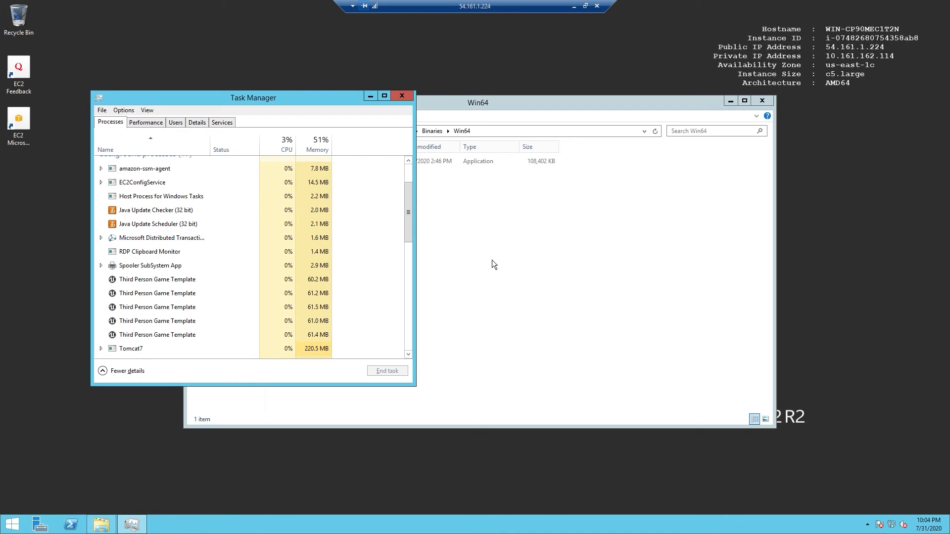
# - Close Task Manager and go up to the root of the server's Local Disk (C:)
pyautogui.click(401, 96)
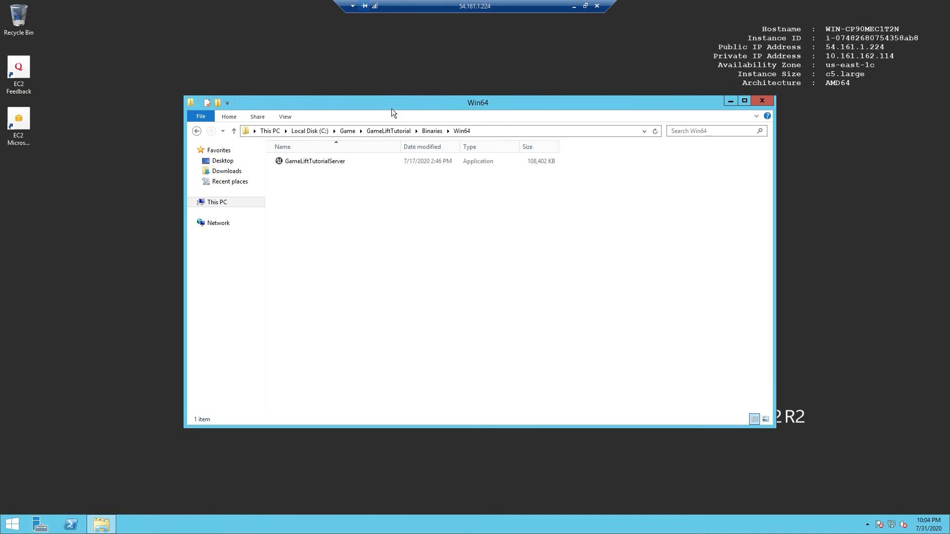
pyautogui.click(311, 131)
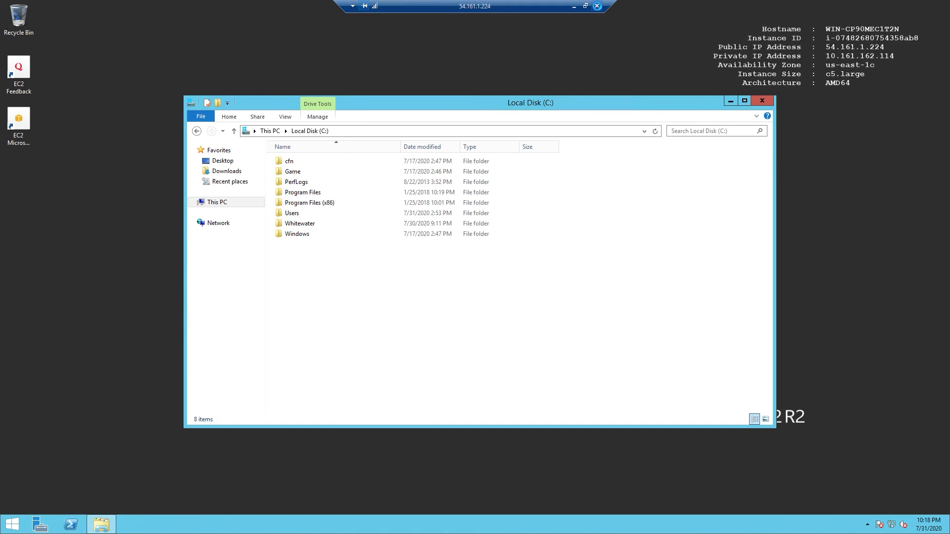
# - Disconnect the Remote Desktop session and confirm, returning to the local desktop
pyautogui.click(598, 6)
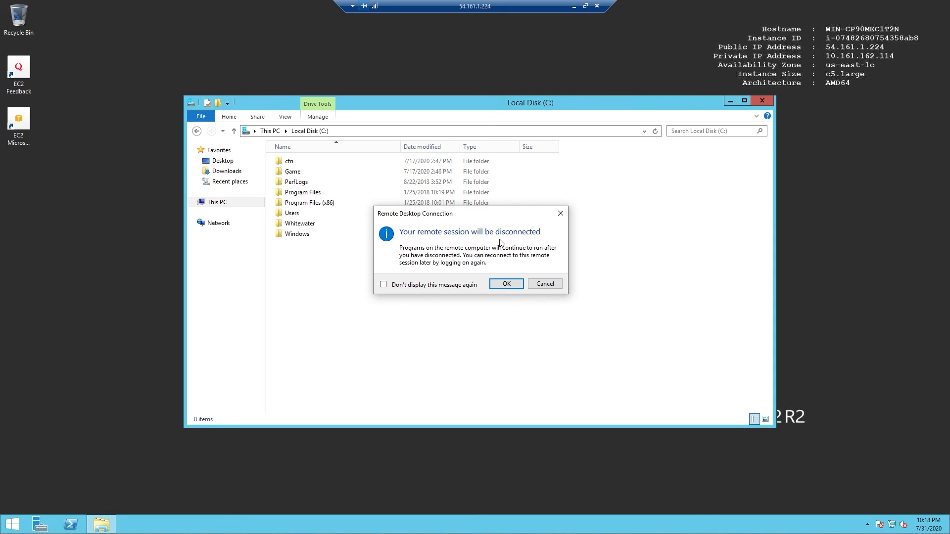
pyautogui.click(514, 283)
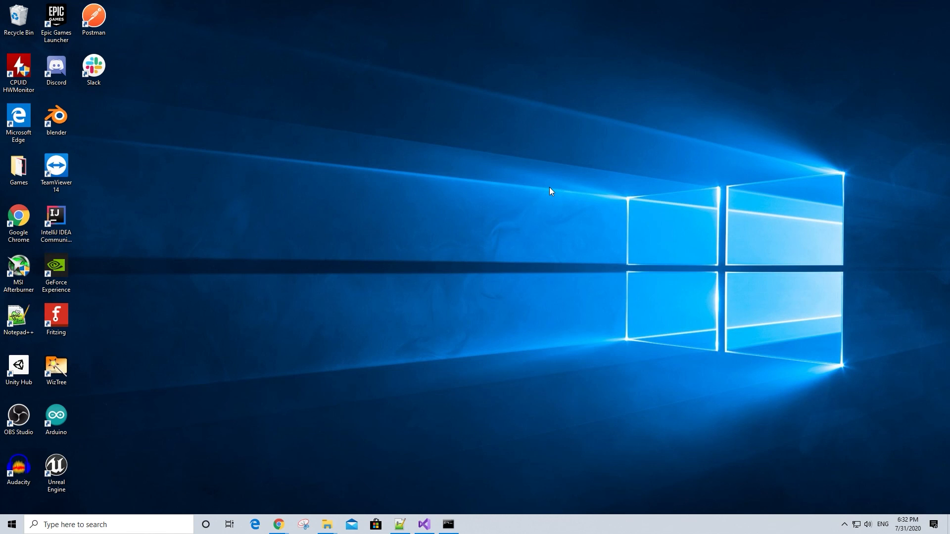